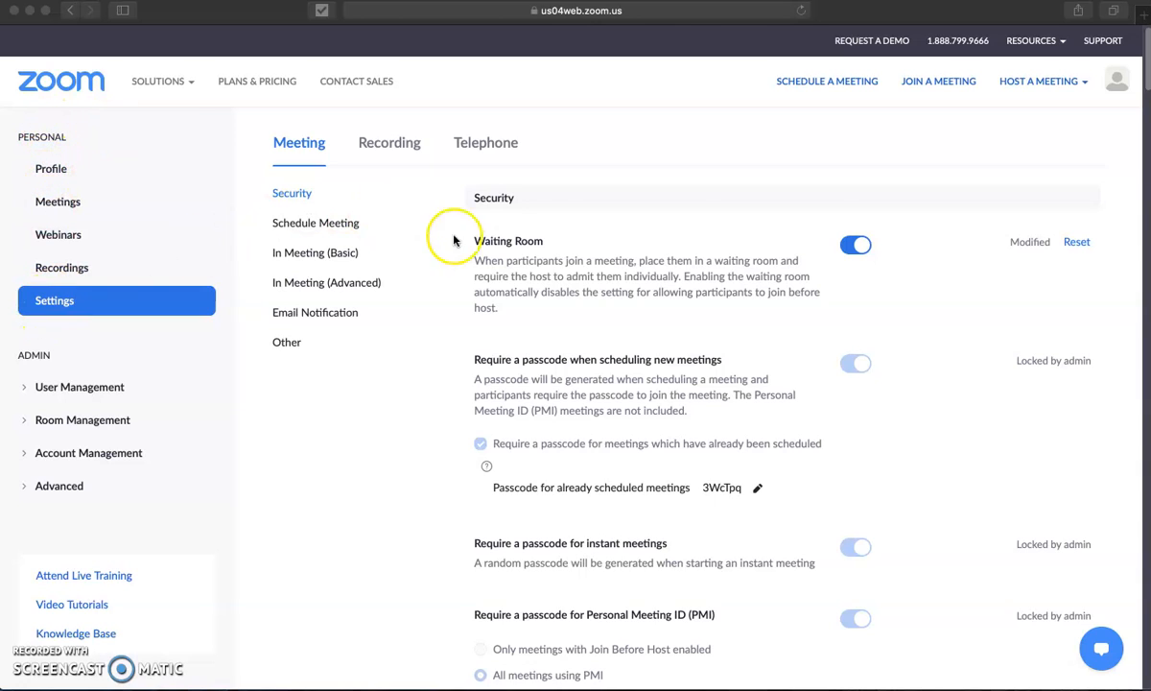
# Turn off the Waiting Room setting in the Security section of the meeting settings
pyautogui.click(863, 248)
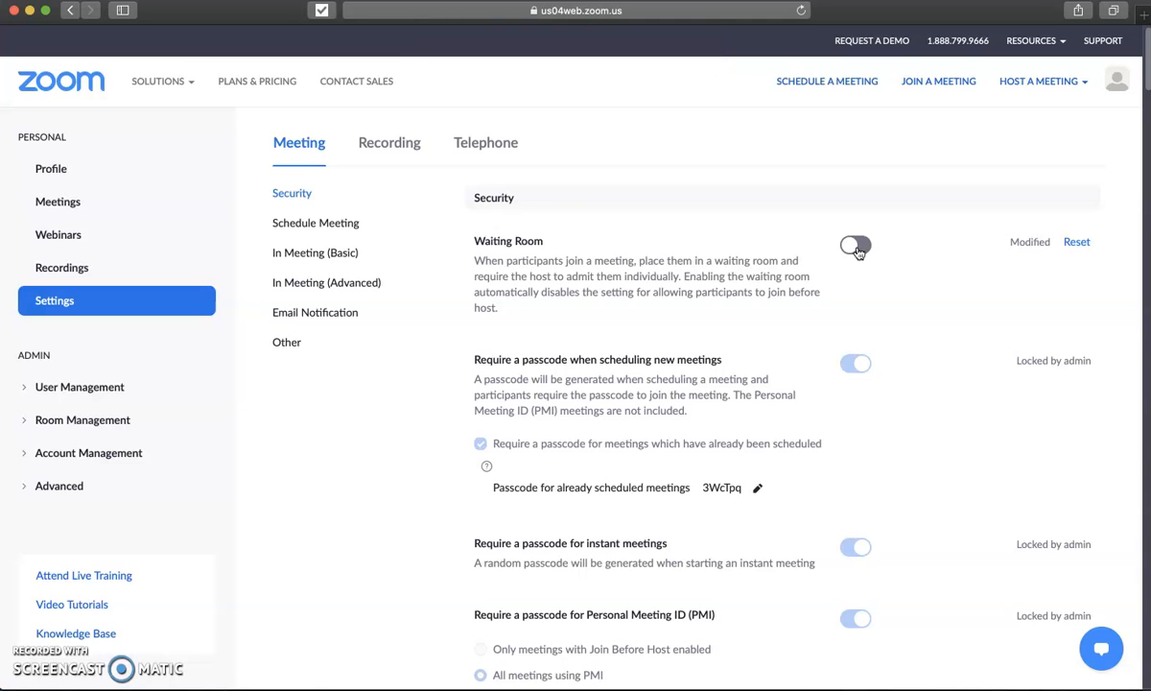
pyautogui.click(851, 250)
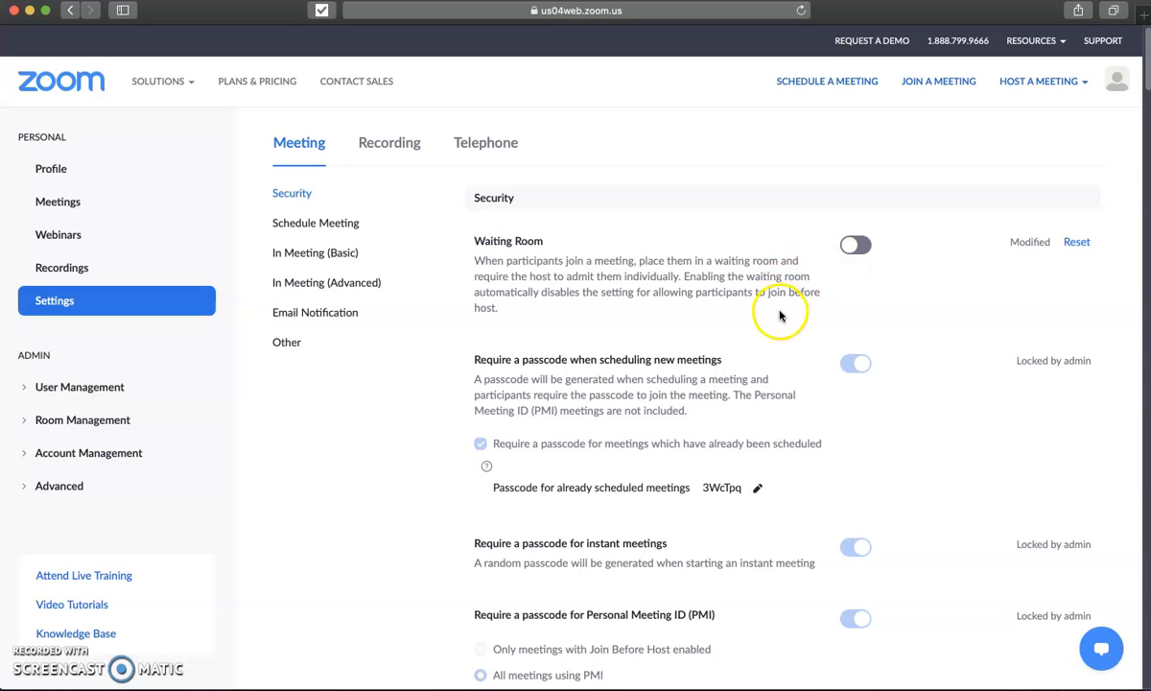
# Open the passcode for already scheduled meetings for editing, and cancel the edit
pyautogui.scroll(-1, 696, 364)
pyautogui.scroll(-3, 696, 365)
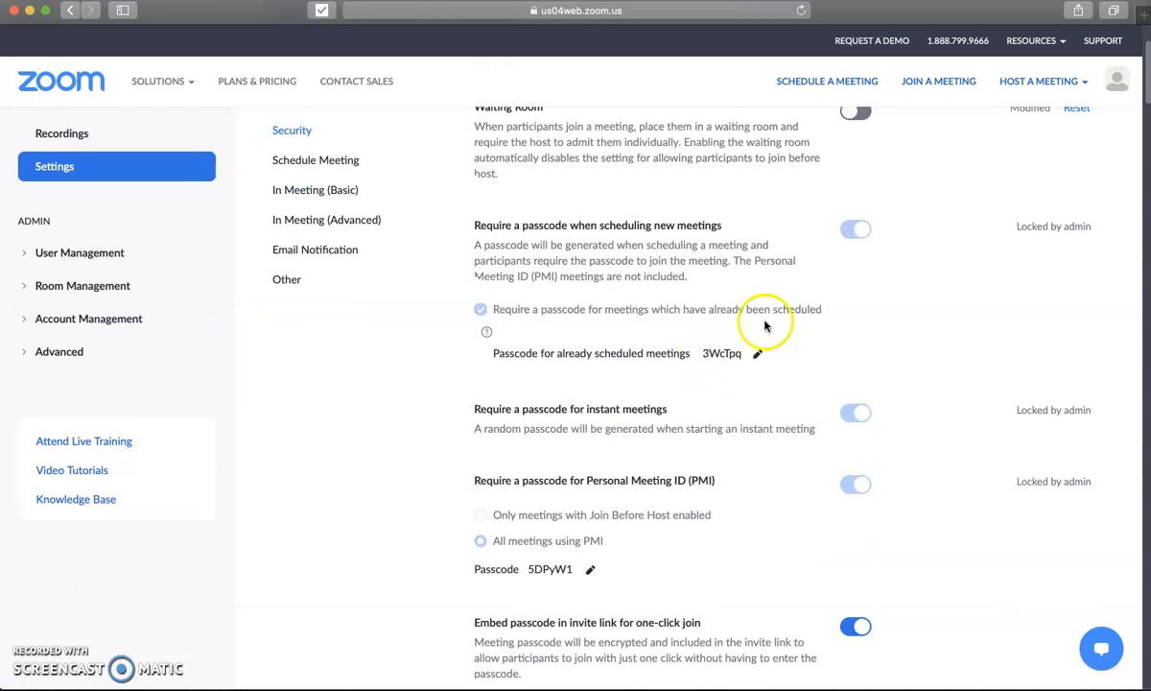
pyautogui.click(855, 234)
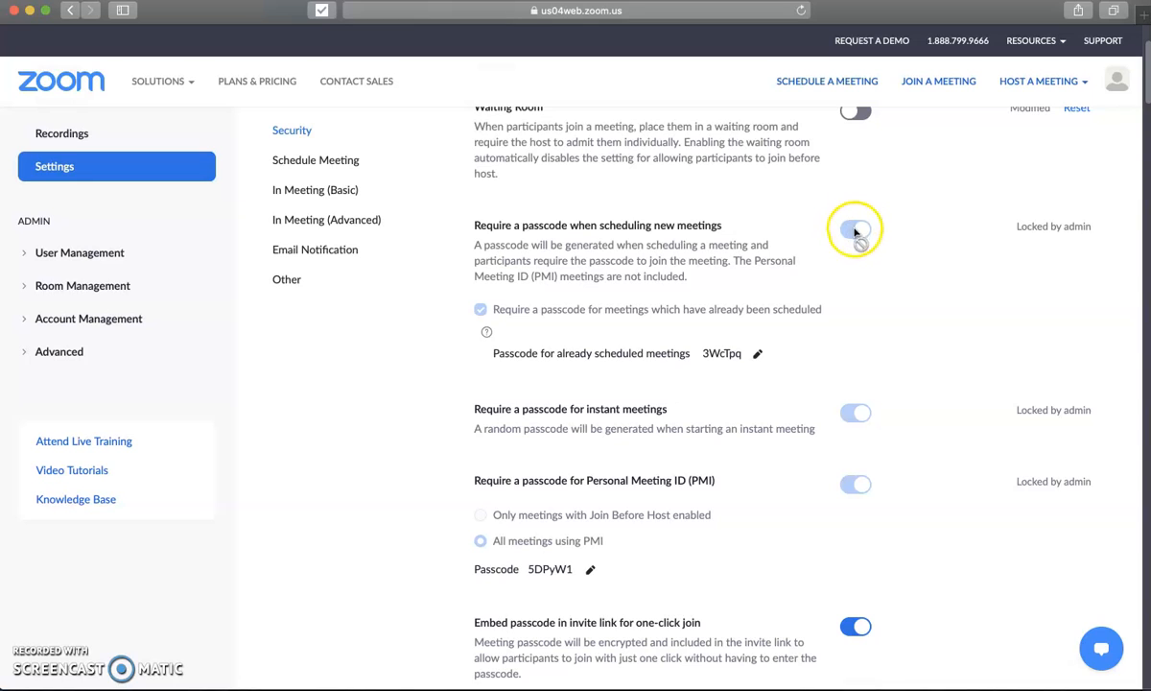
pyautogui.click(758, 356)
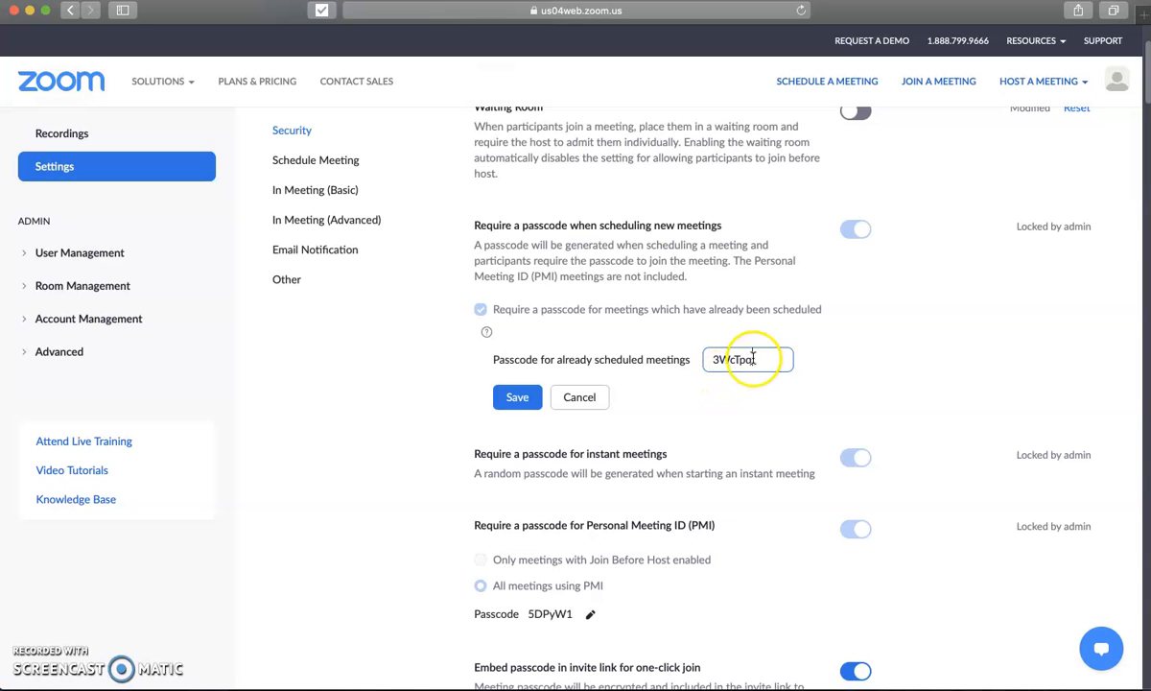
pyautogui.click(596, 396)
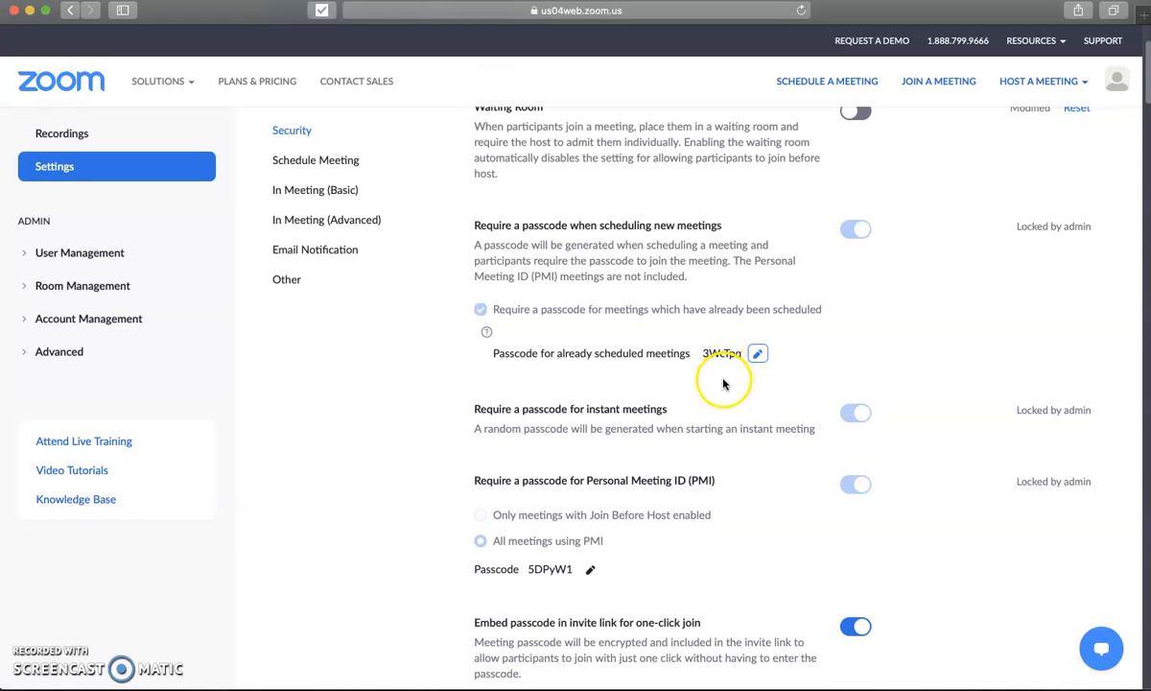
# Review the remaining Security options and the Schedule Meeting settings for video, audio type and joining before the host
pyautogui.scroll(-1, 723, 384)
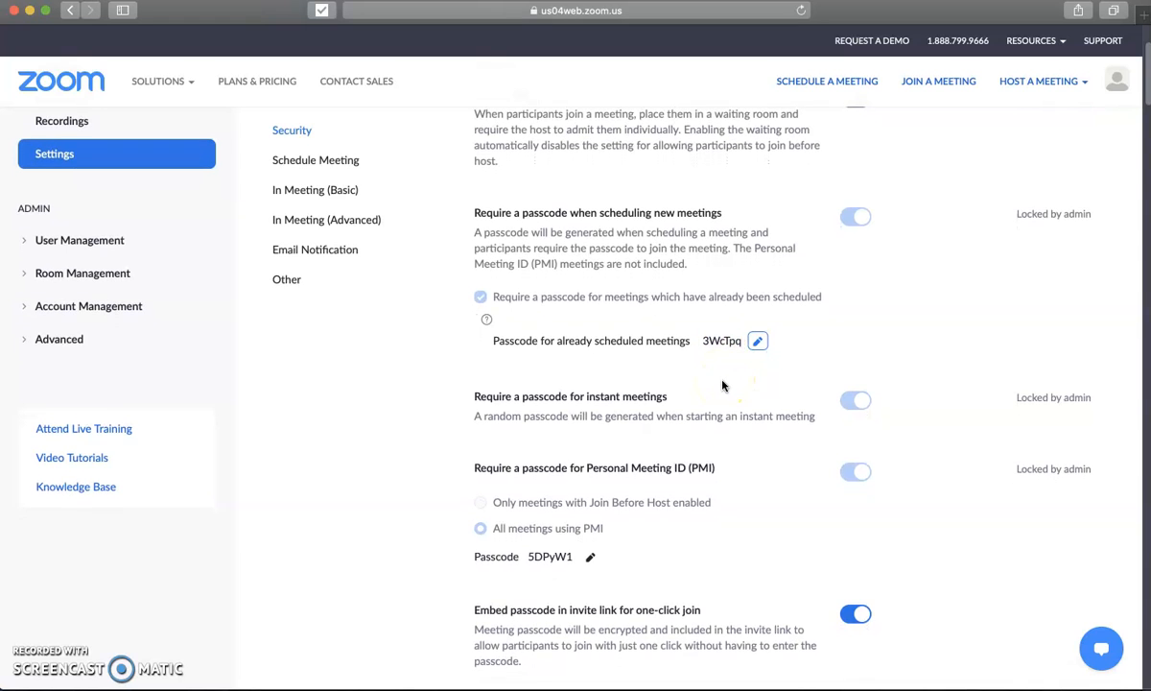
pyautogui.scroll(-3, 724, 384)
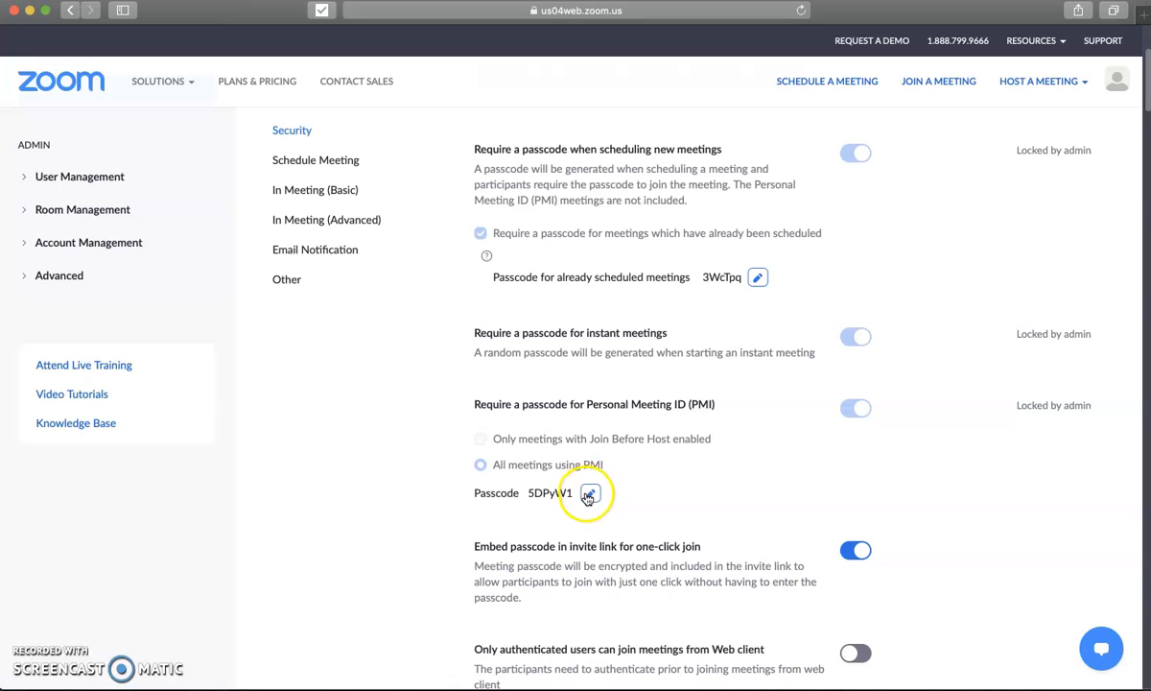
pyautogui.scroll(-5, 738, 412)
pyautogui.scroll(-8, 738, 410)
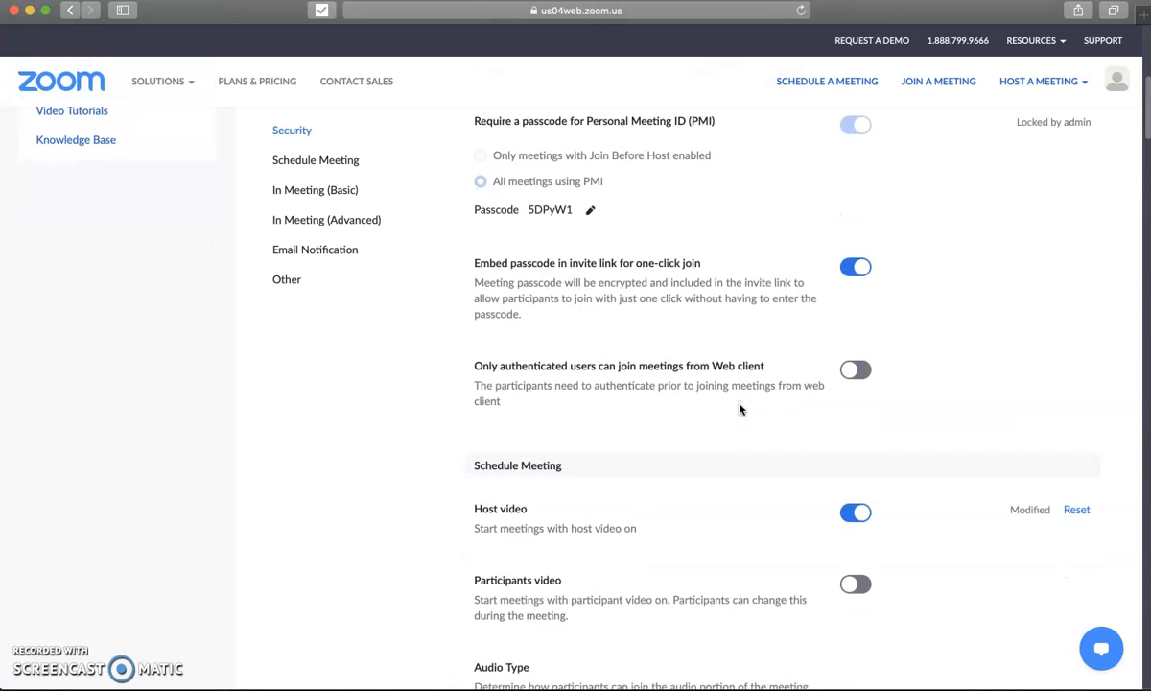
pyautogui.scroll(-12, 739, 409)
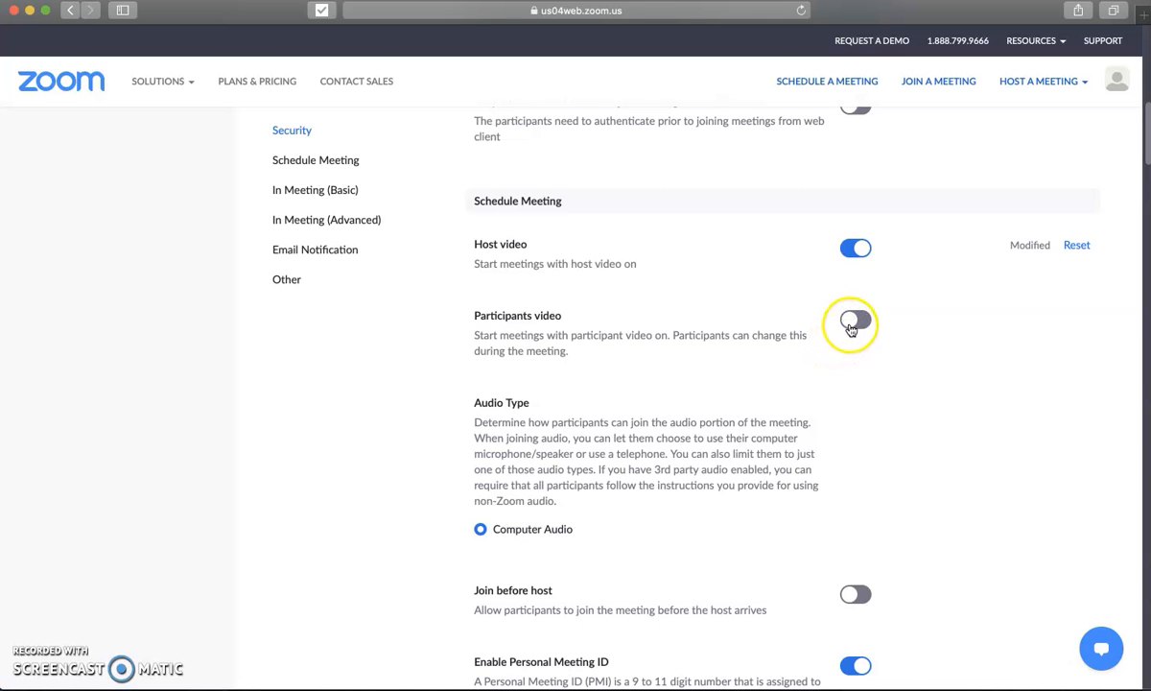
pyautogui.scroll(-3, 770, 394)
pyautogui.scroll(-3, 769, 393)
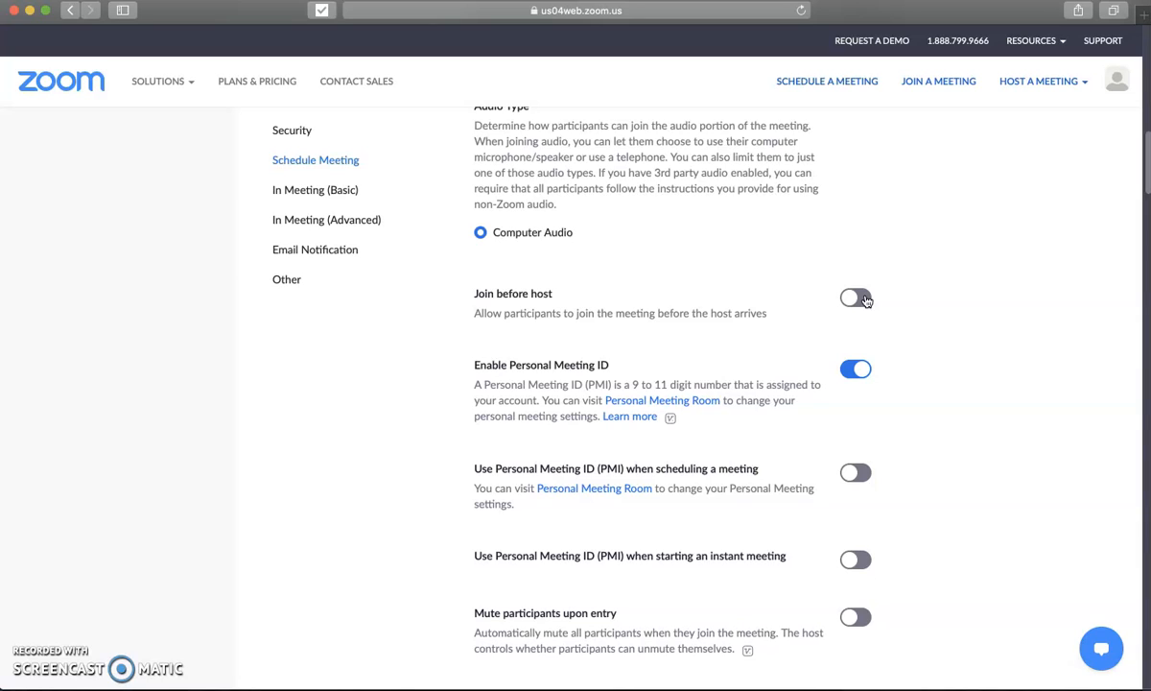
# Turn on Mute participants upon entry in the Schedule Meeting section
pyautogui.scroll(-3, 855, 362)
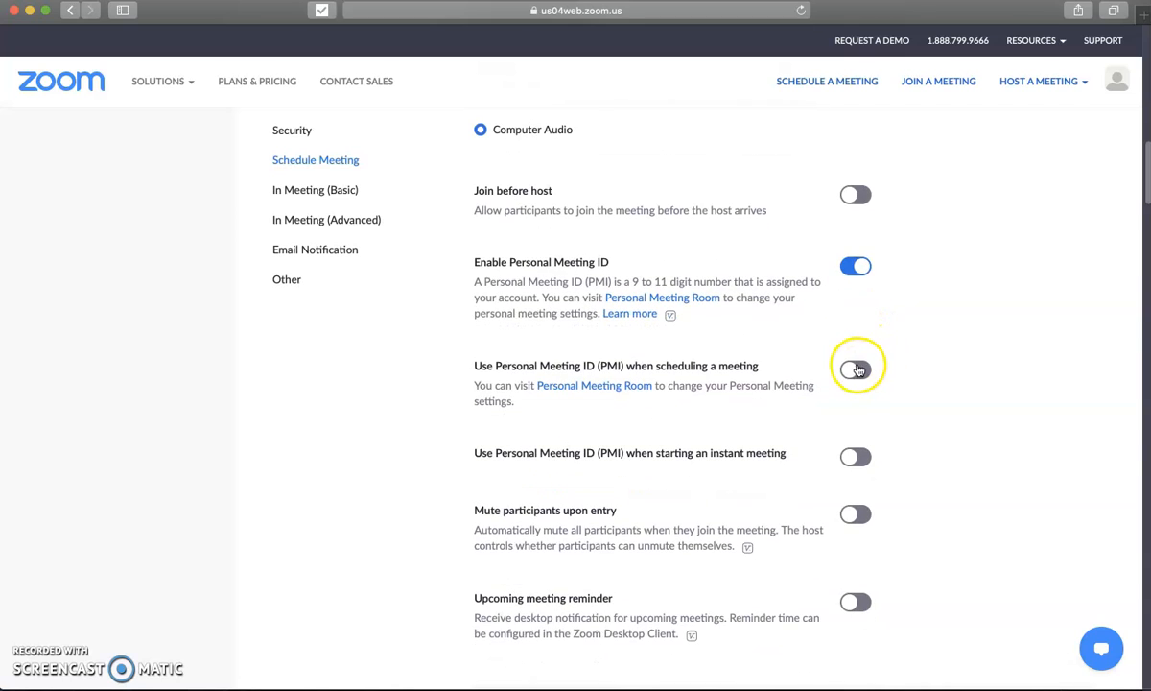
pyautogui.scroll(-6, 859, 371)
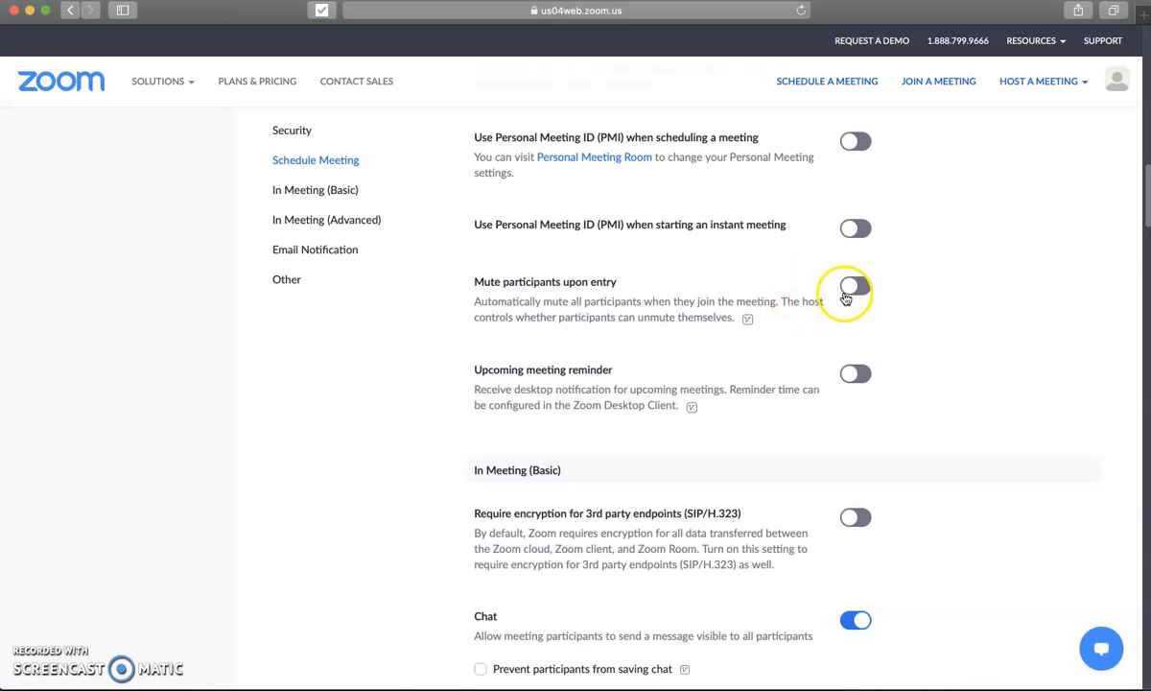
pyautogui.click(852, 289)
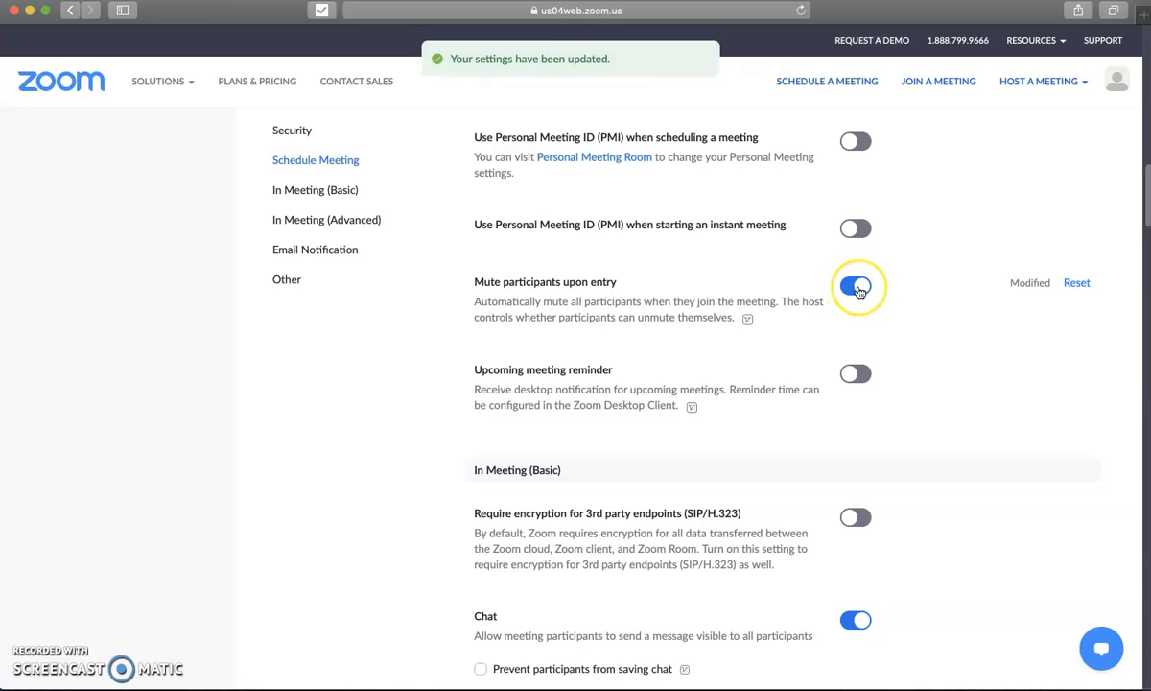
# Turn on Always show meeting control toolbar in the In Meeting (Basic) section, below the chat and file transfer settings
pyautogui.scroll(-5, 758, 432)
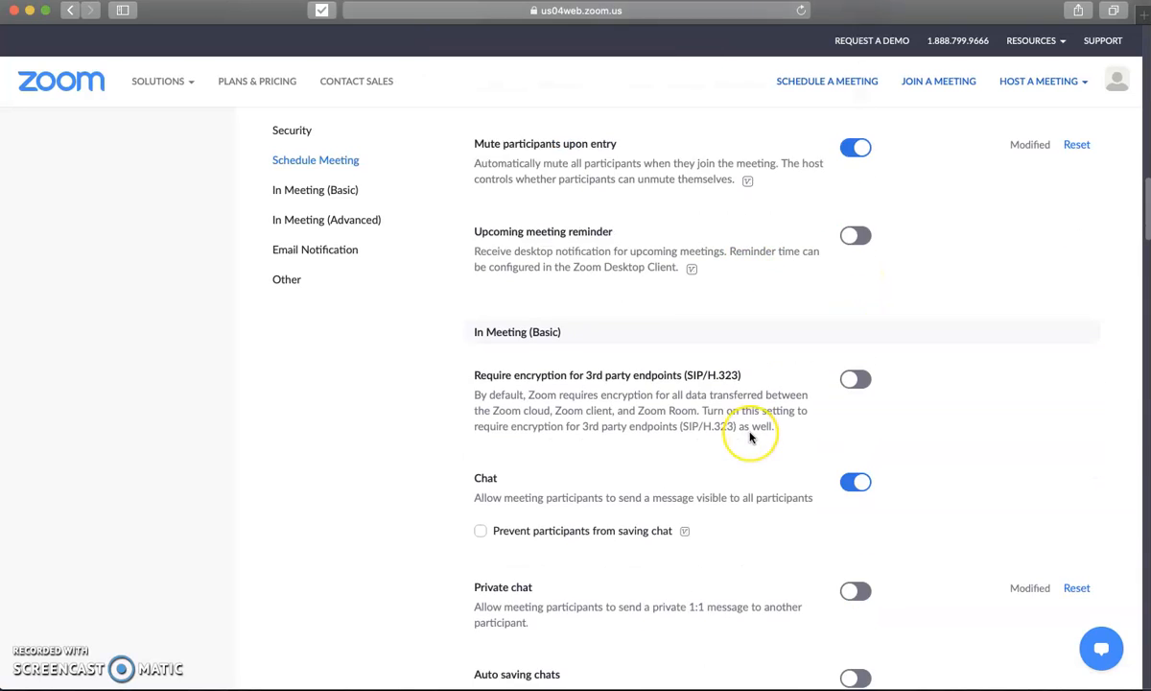
pyautogui.scroll(-1, 789, 475)
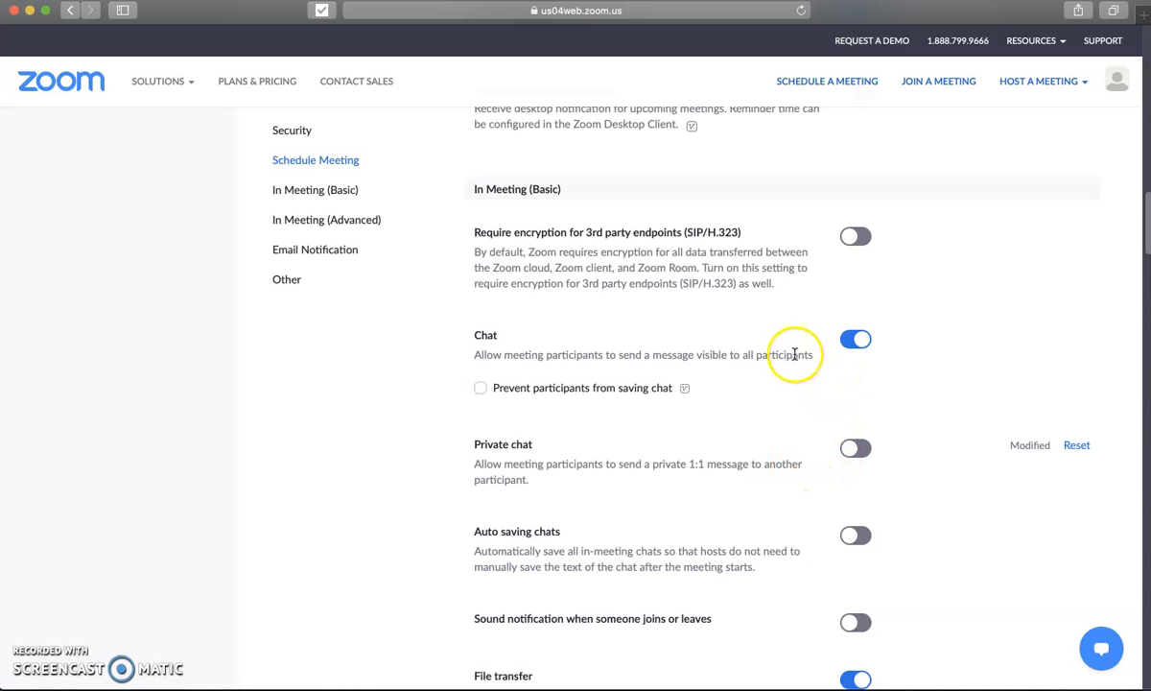
pyautogui.scroll(-3, 804, 477)
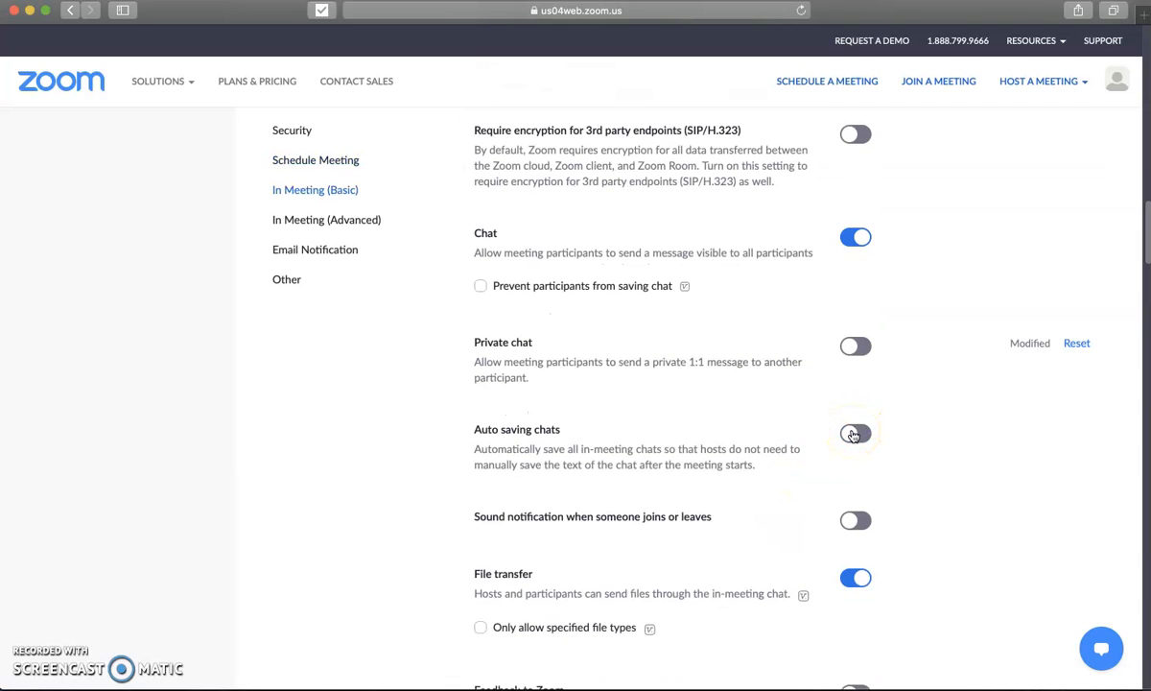
pyautogui.click(853, 437)
pyautogui.scroll(-5, 853, 439)
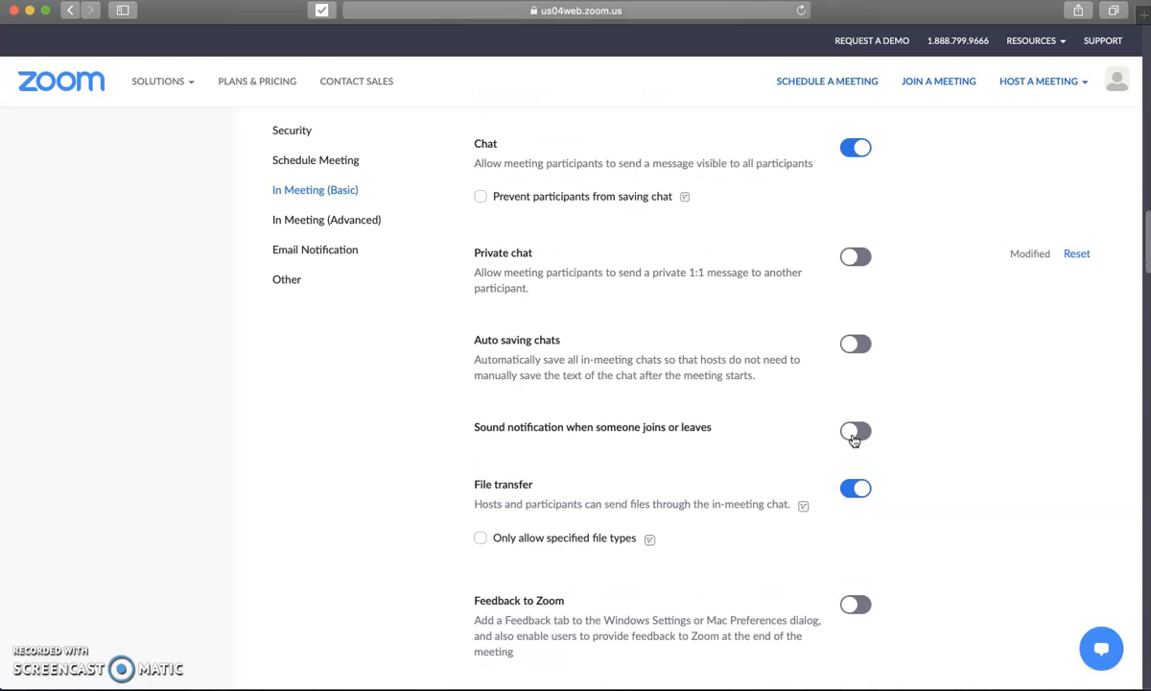
pyautogui.scroll(-2, 853, 440)
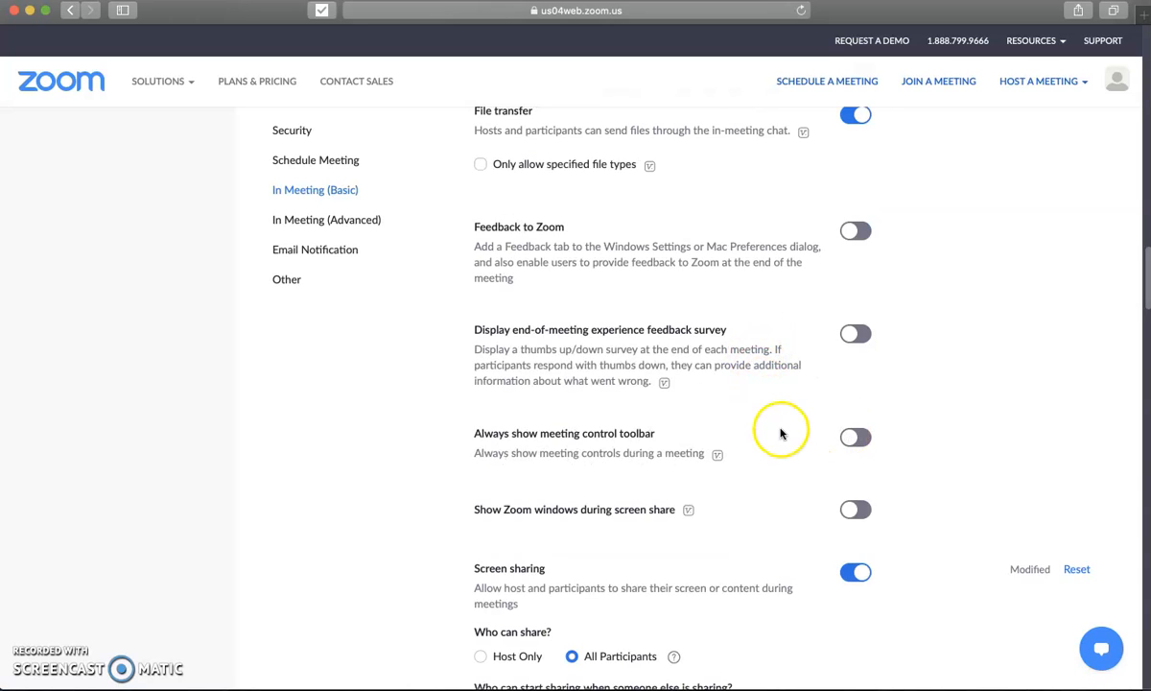
pyautogui.scroll(-2, 782, 433)
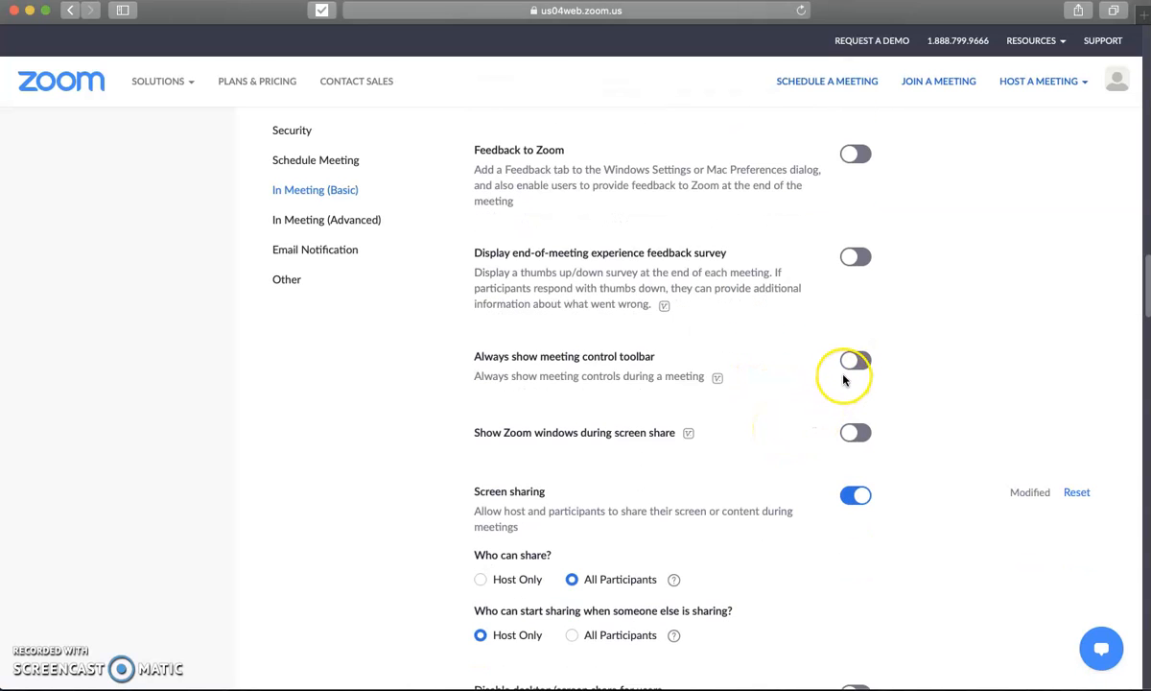
pyautogui.click(851, 363)
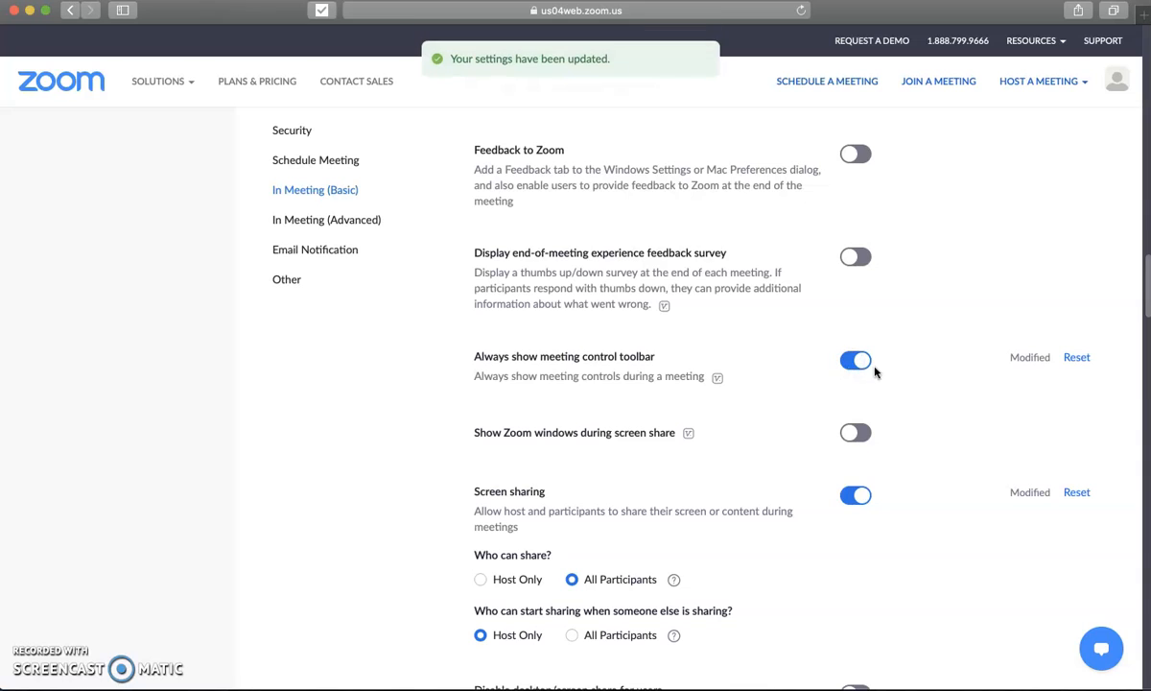
# Examine the screen sharing options for who can share, and the annotation and whiteboard settings
pyautogui.moveTo(723, 381)
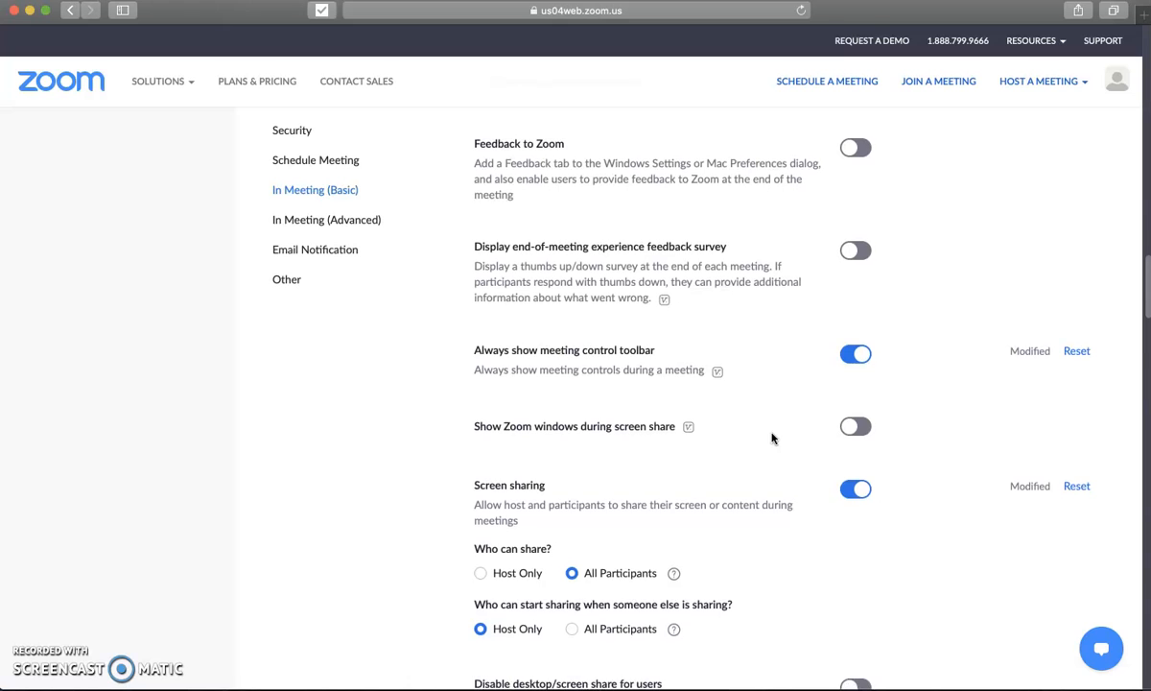
pyautogui.scroll(-1, 772, 437)
pyautogui.scroll(-2, 773, 438)
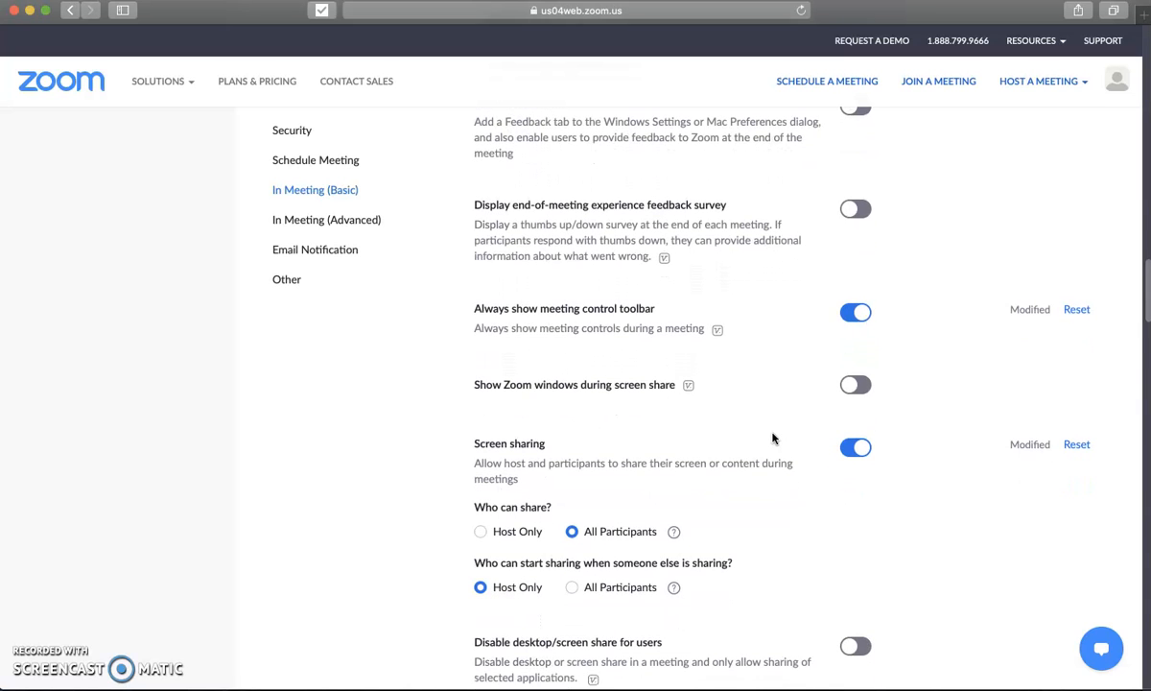
pyautogui.scroll(-2, 772, 437)
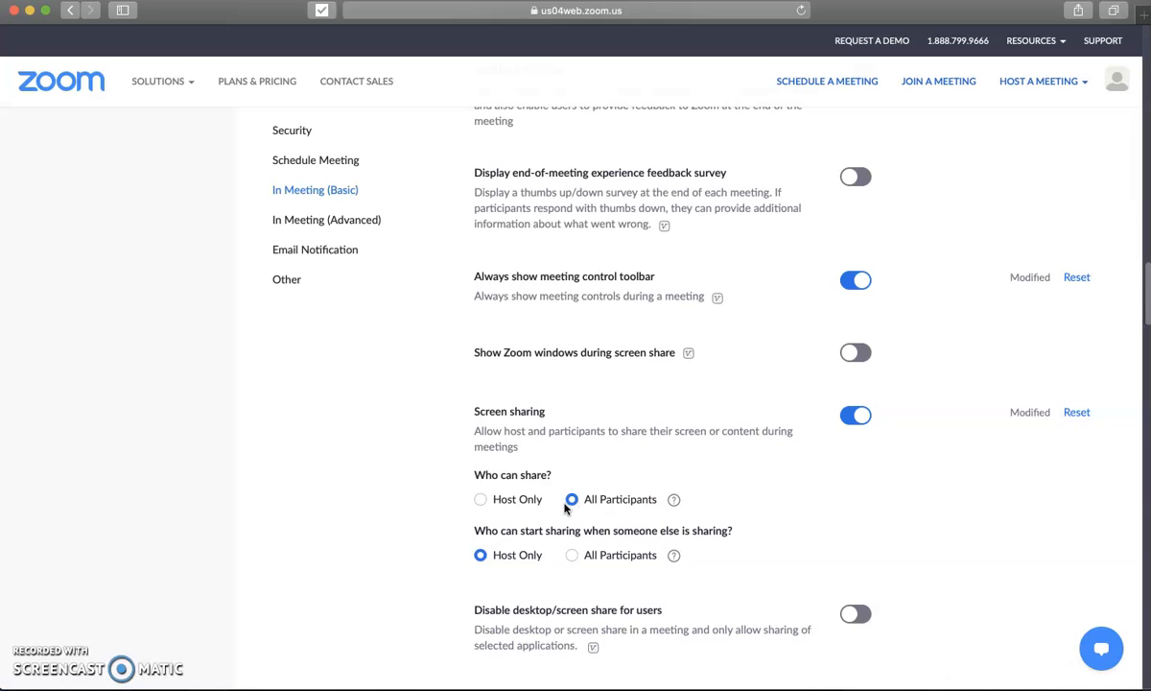
pyautogui.scroll(-1, 487, 560)
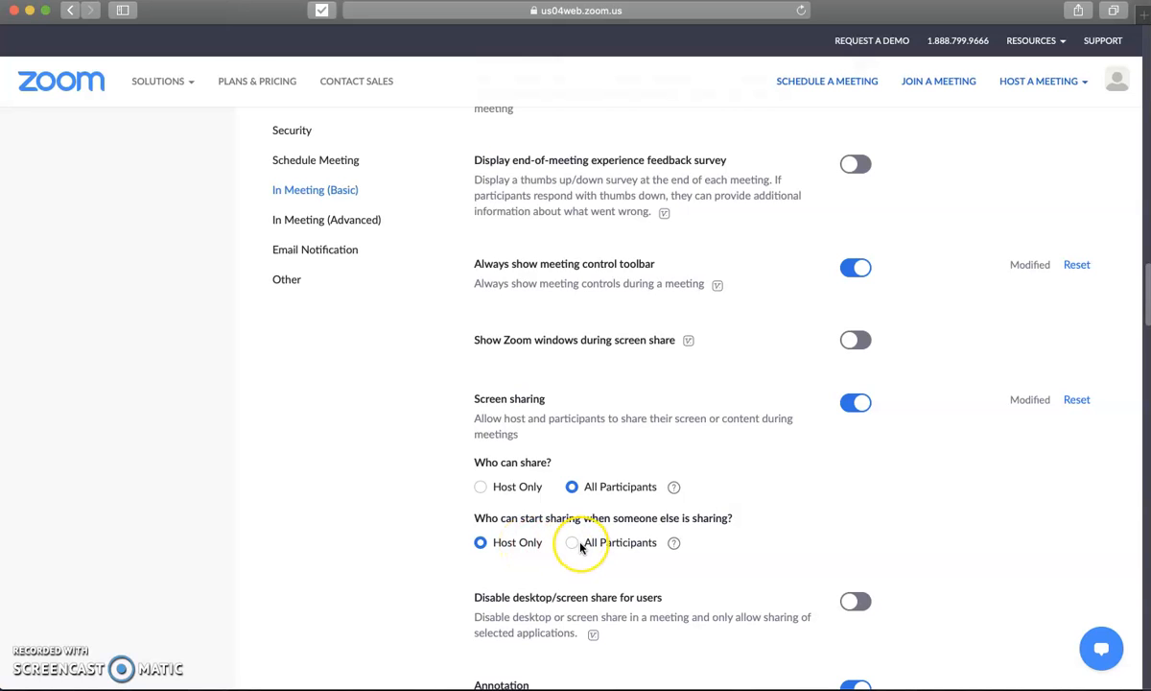
pyautogui.scroll(-2, 581, 547)
pyautogui.scroll(-5, 582, 548)
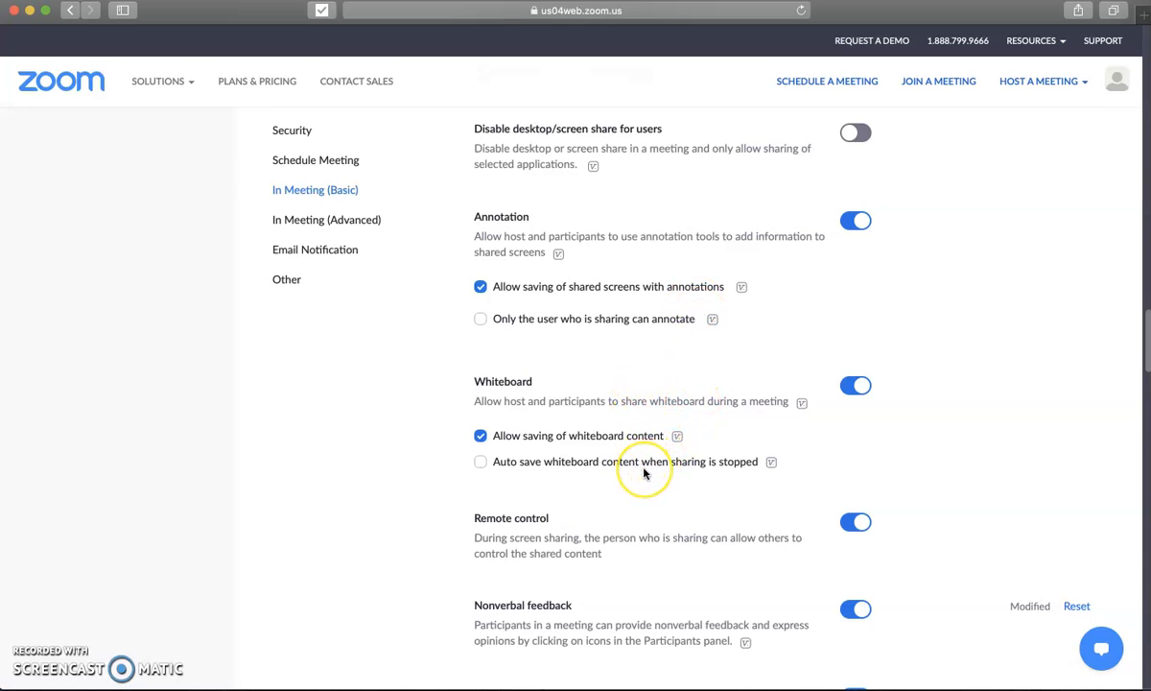
# Review the settings for remote control, nonverbal feedback, meeting reactions, rejoining, participant renaming and profile pictures
pyautogui.scroll(-1, 644, 470)
pyautogui.scroll(-5, 644, 472)
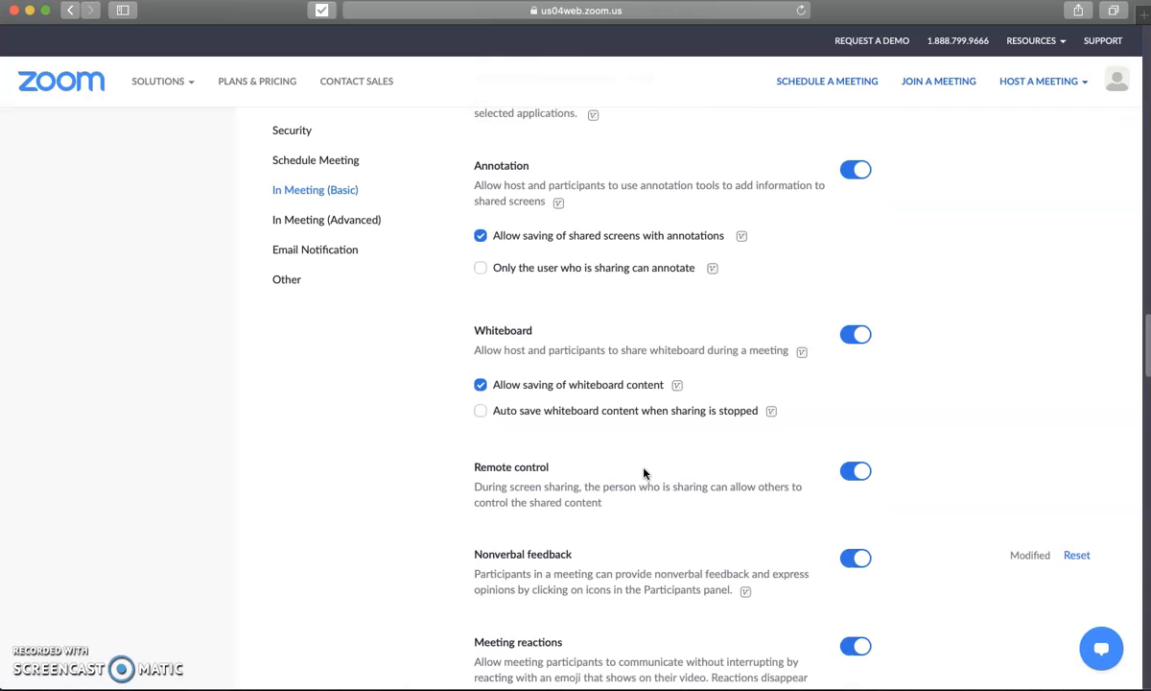
pyautogui.scroll(-2, 644, 470)
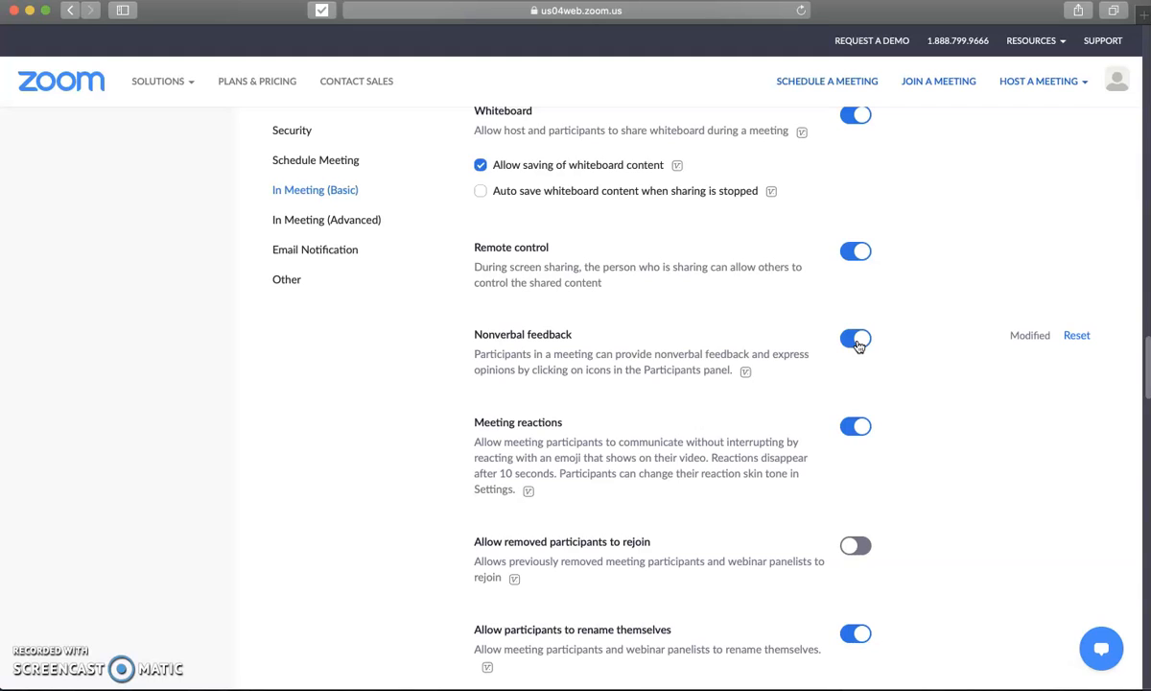
pyautogui.click(862, 428)
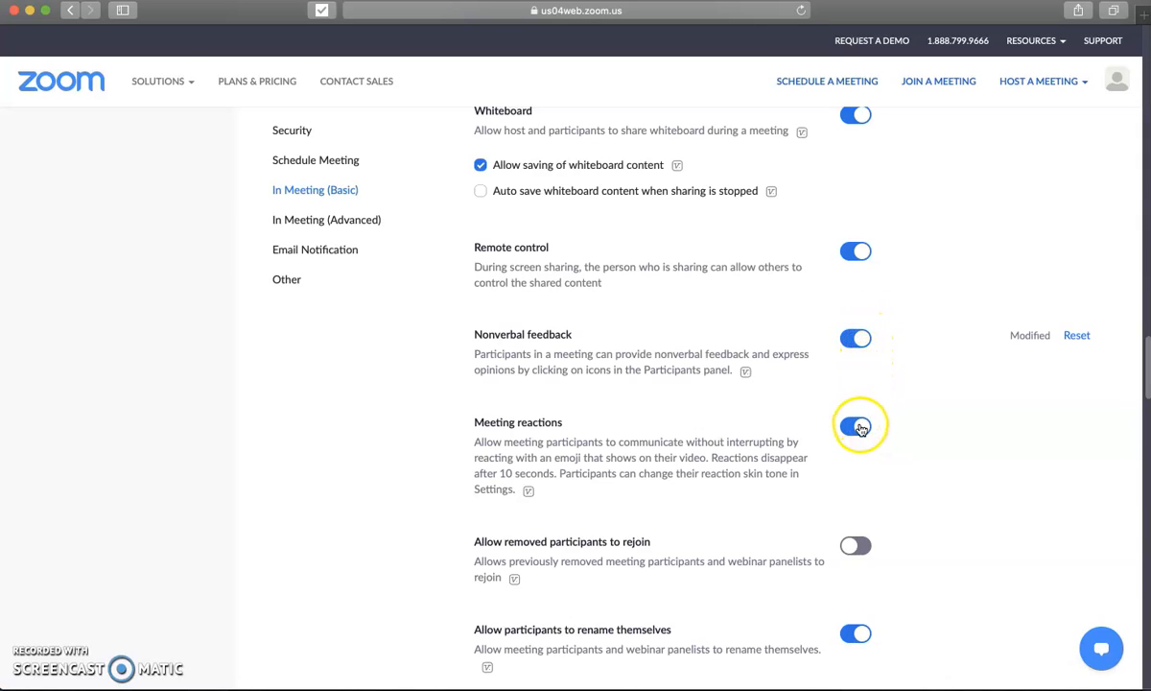
pyautogui.scroll(-1, 879, 451)
pyautogui.scroll(-5, 882, 456)
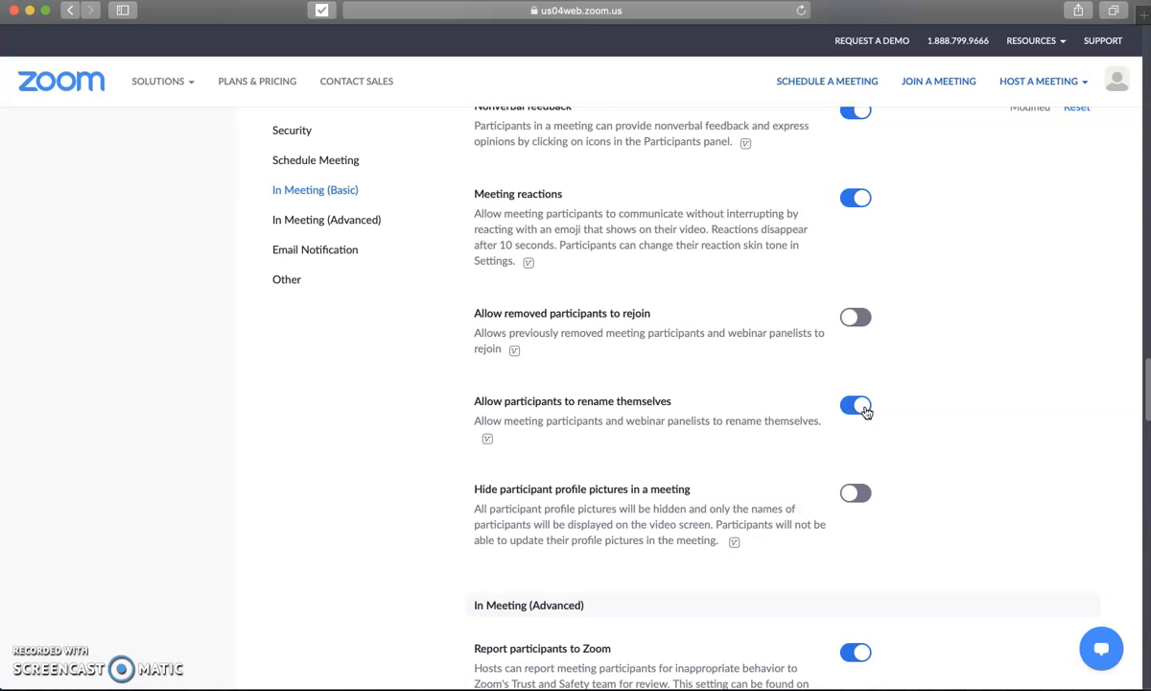
pyautogui.scroll(-3, 940, 440)
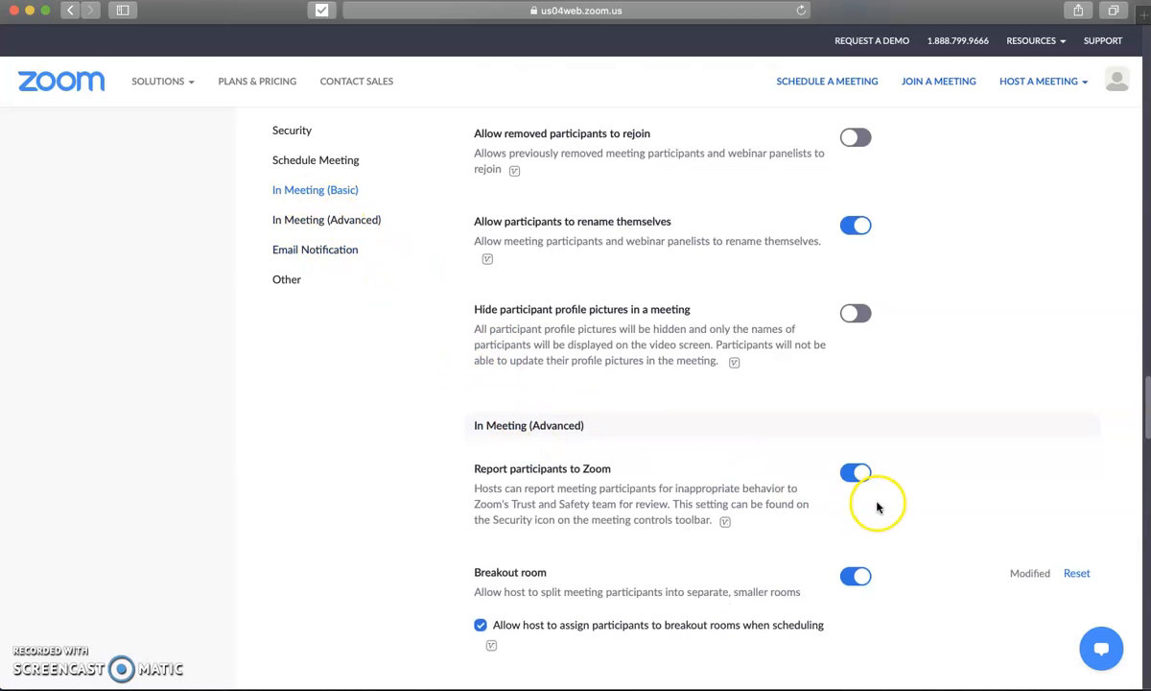
pyautogui.scroll(-2, 882, 507)
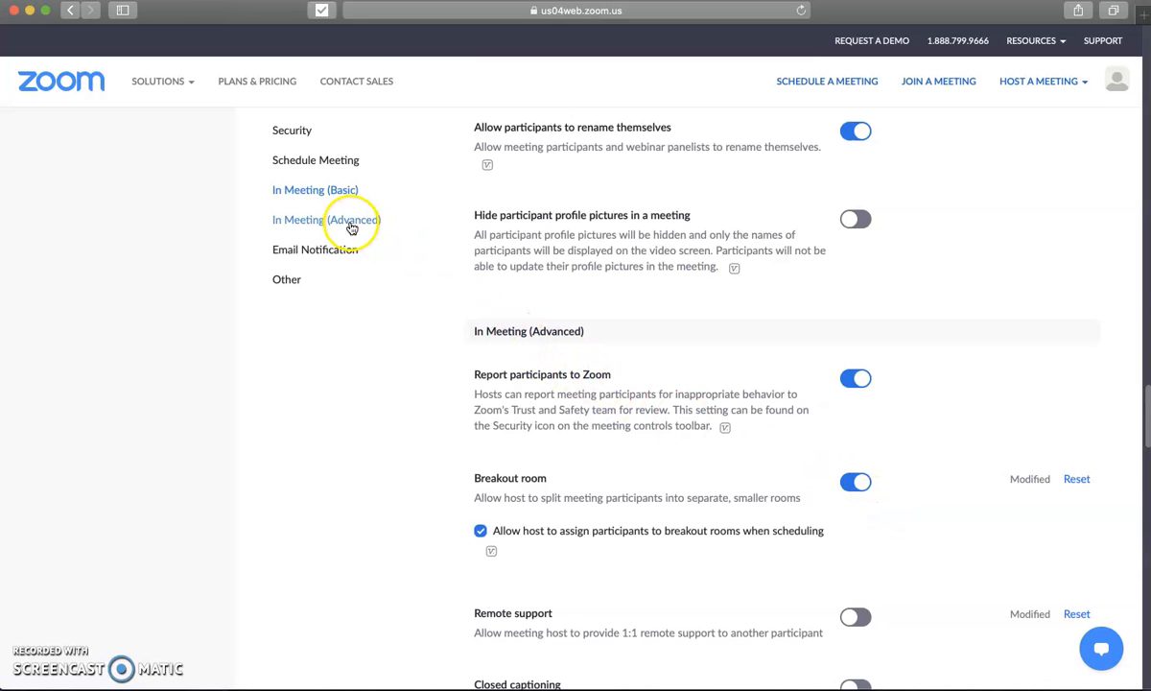
# Try to turn on Remote support in the In Meeting (Advanced) section, and cancel the change
pyautogui.scroll(-3, 773, 473)
pyautogui.scroll(-1, 775, 475)
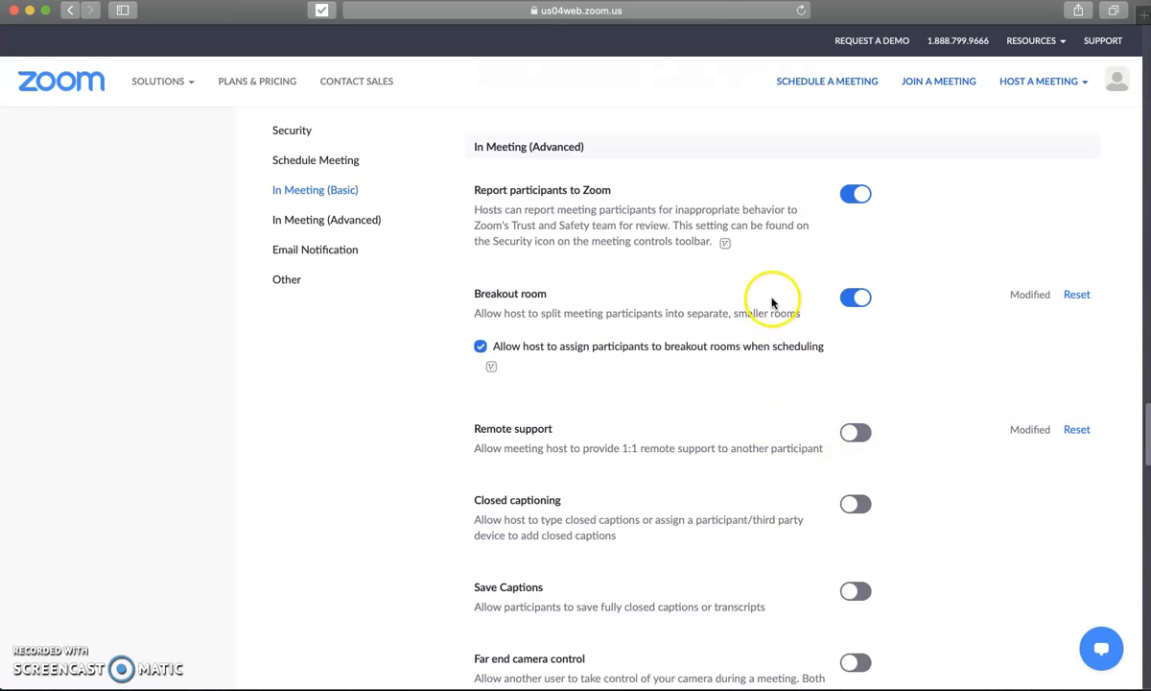
pyautogui.click(848, 433)
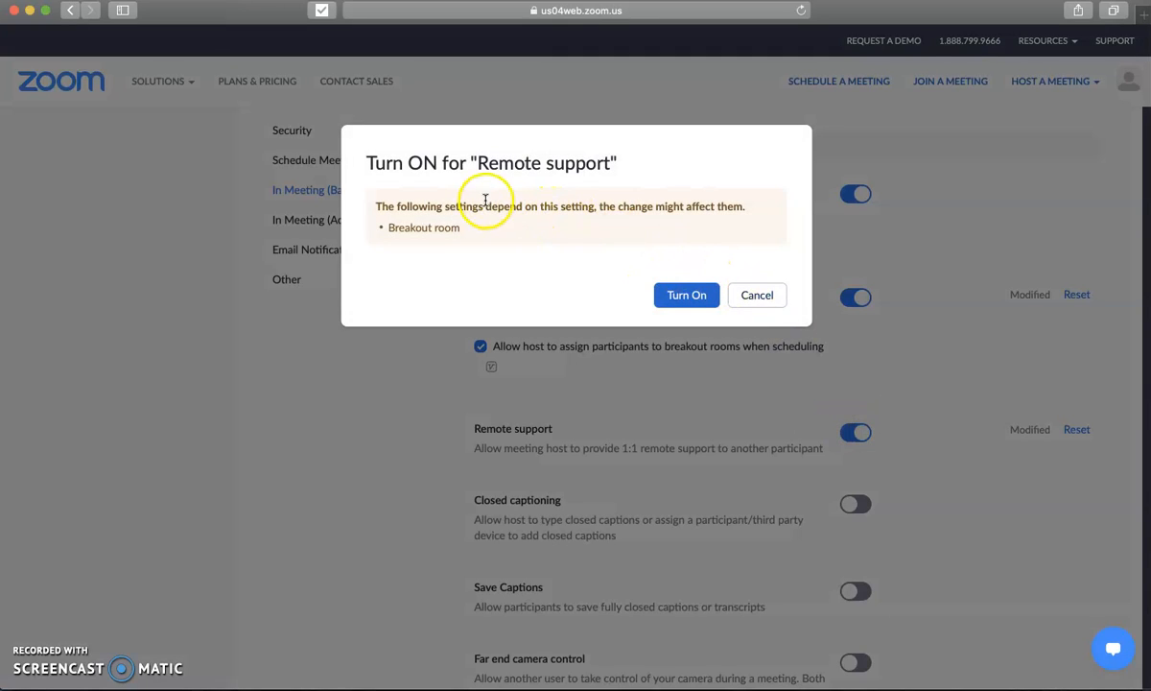
pyautogui.click(758, 296)
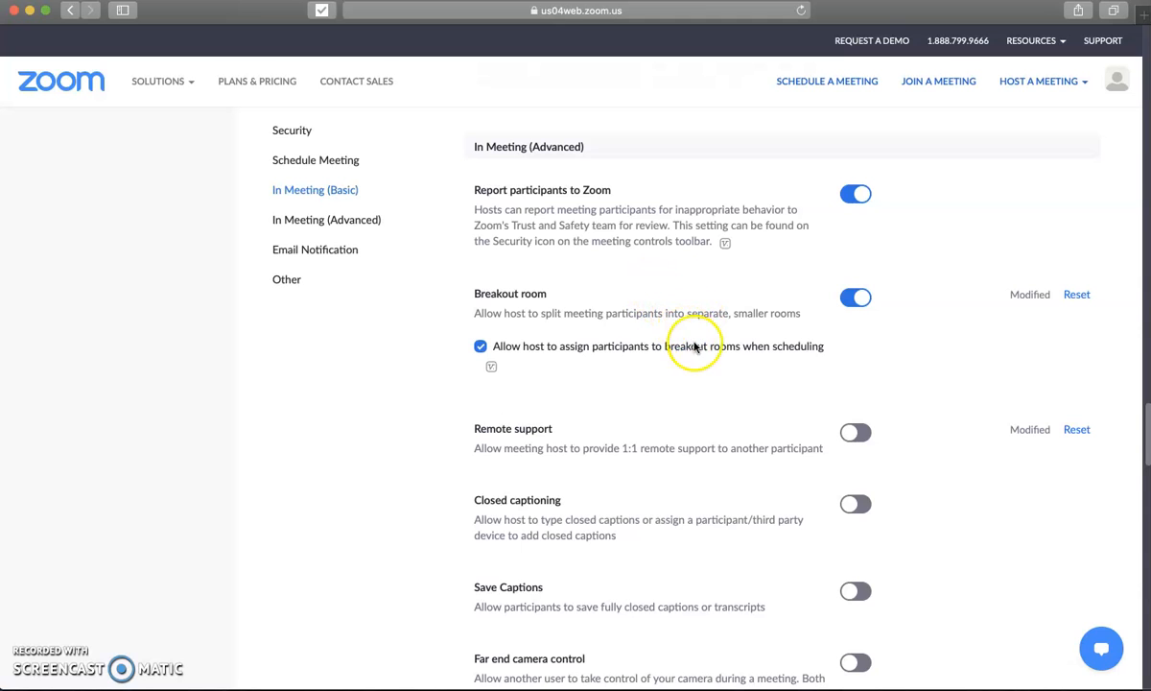
# Examine the remaining In Meeting (Advanced) settings, from captions, virtual background and video filters to the "Join from your browser" link
pyautogui.scroll(-3, 706, 365)
pyautogui.scroll(-5, 704, 364)
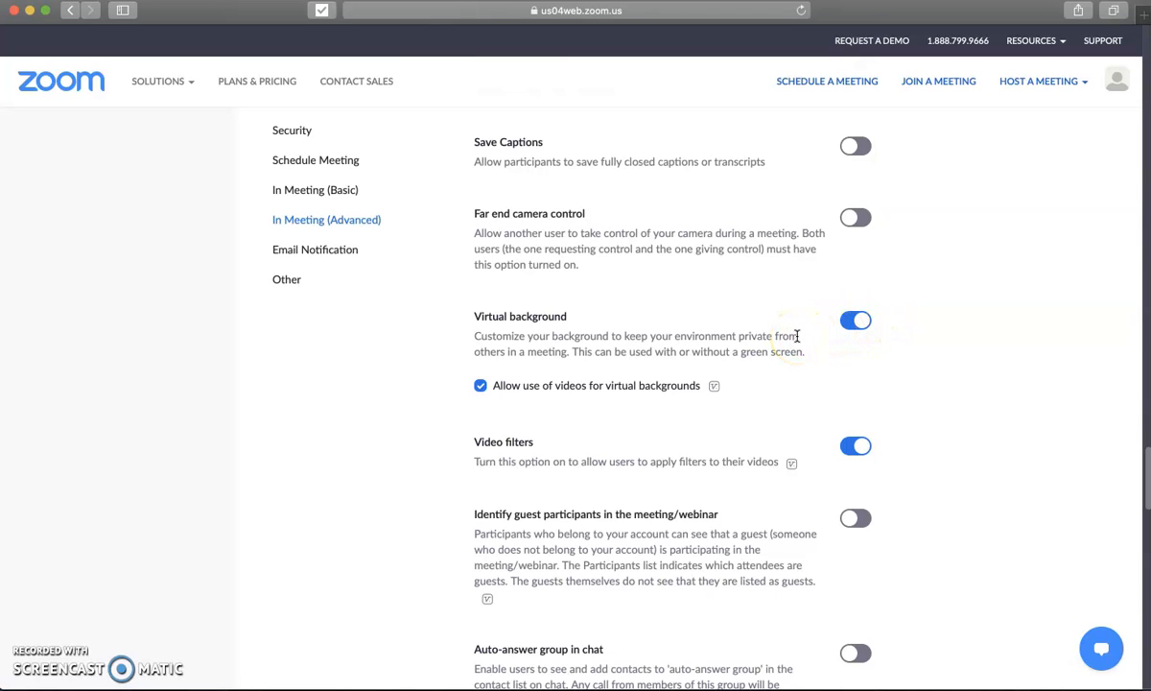
pyautogui.scroll(-5, 796, 336)
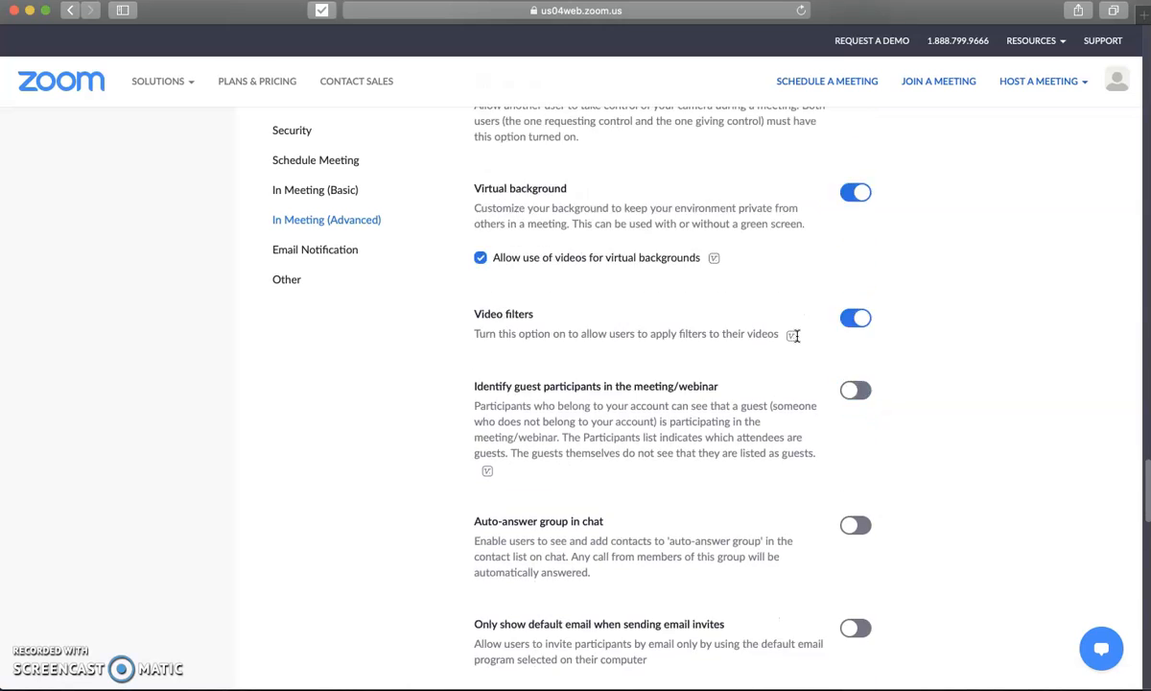
pyautogui.scroll(-4, 796, 335)
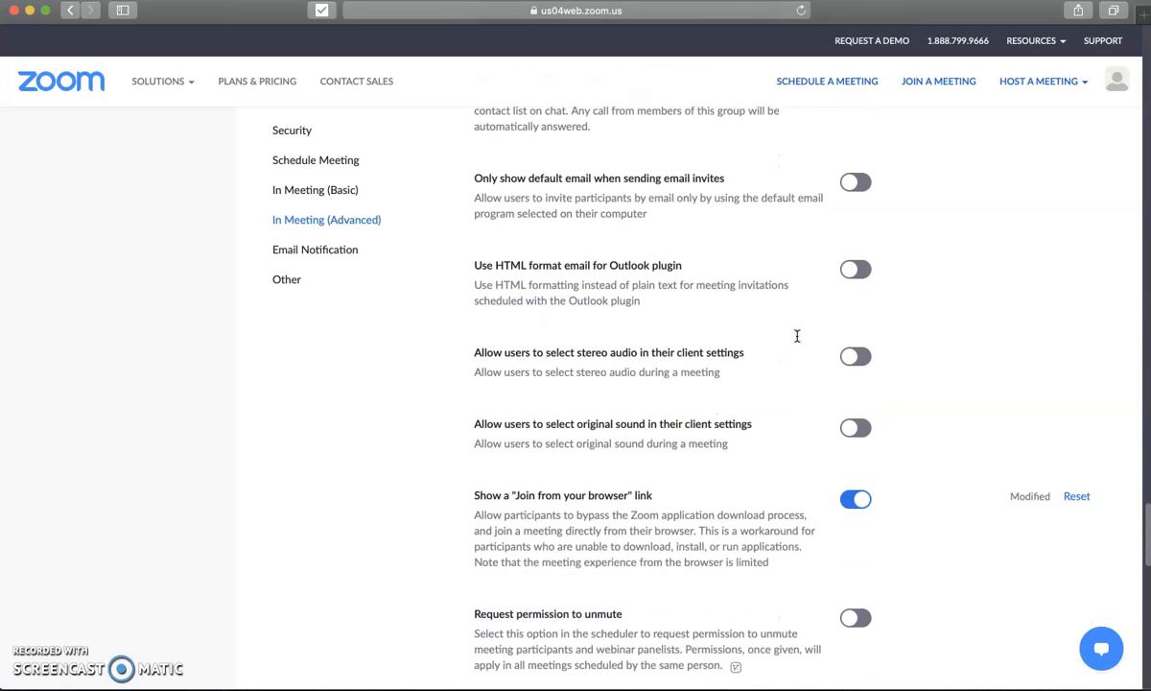
pyautogui.scroll(-3, 796, 336)
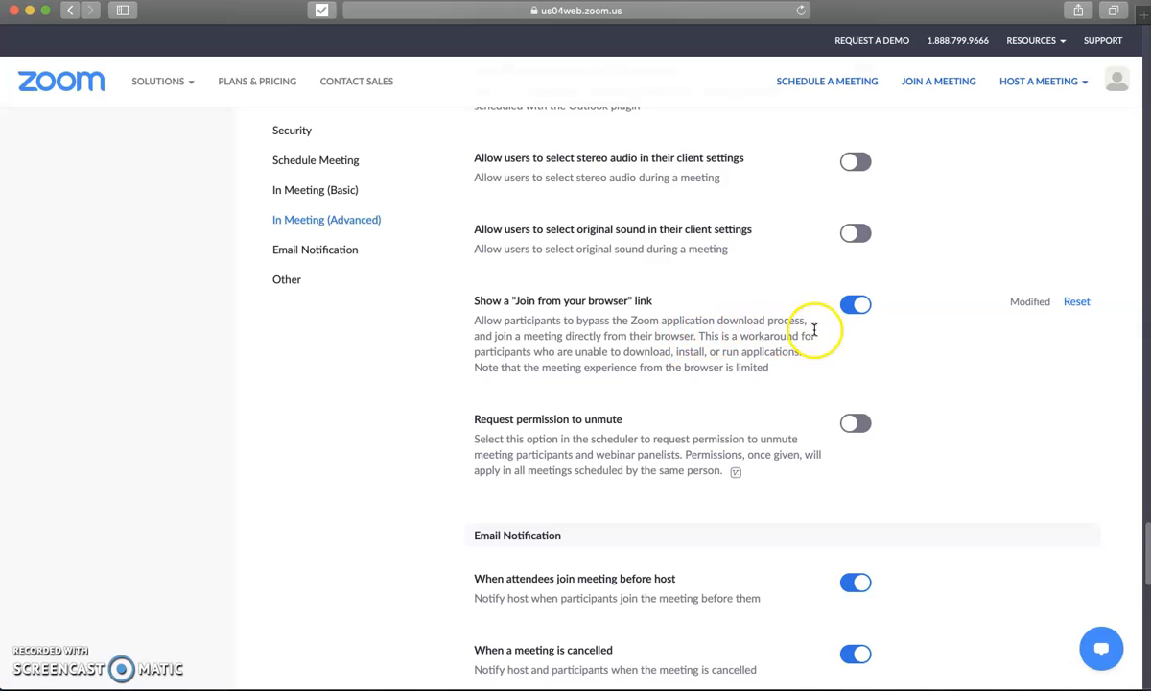
# Review the Email Notification settings and the Other section, including invitation email, schedule privilege and integration authentication
pyautogui.scroll(-5, 783, 351)
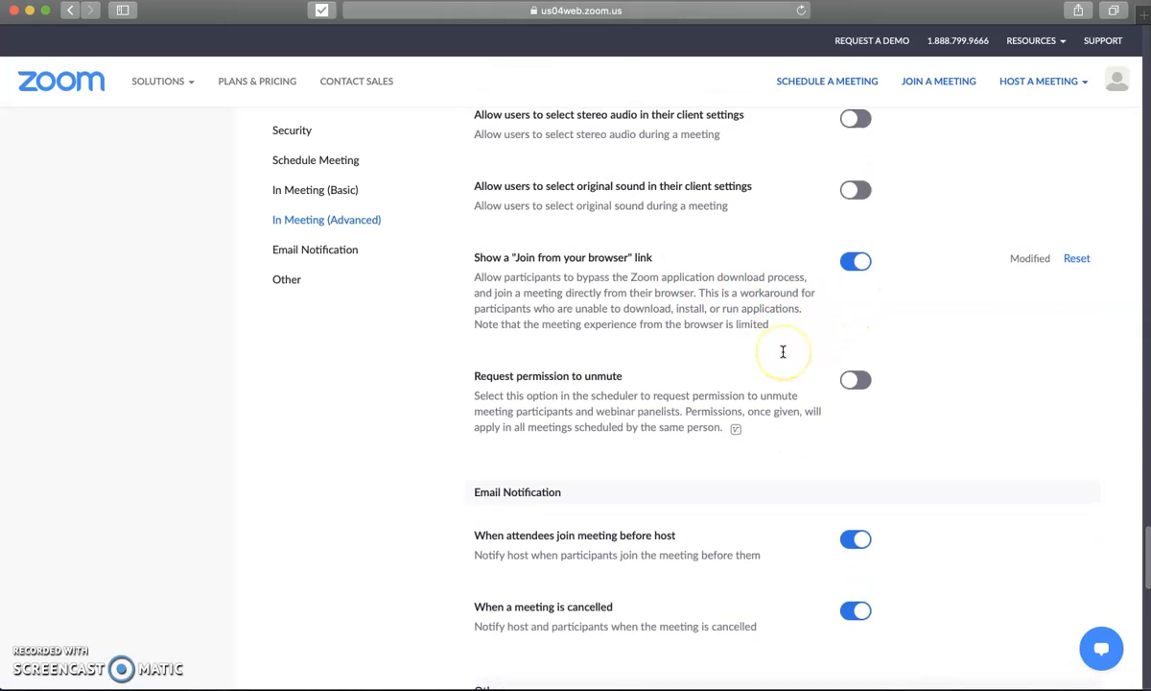
pyautogui.scroll(-1, 783, 351)
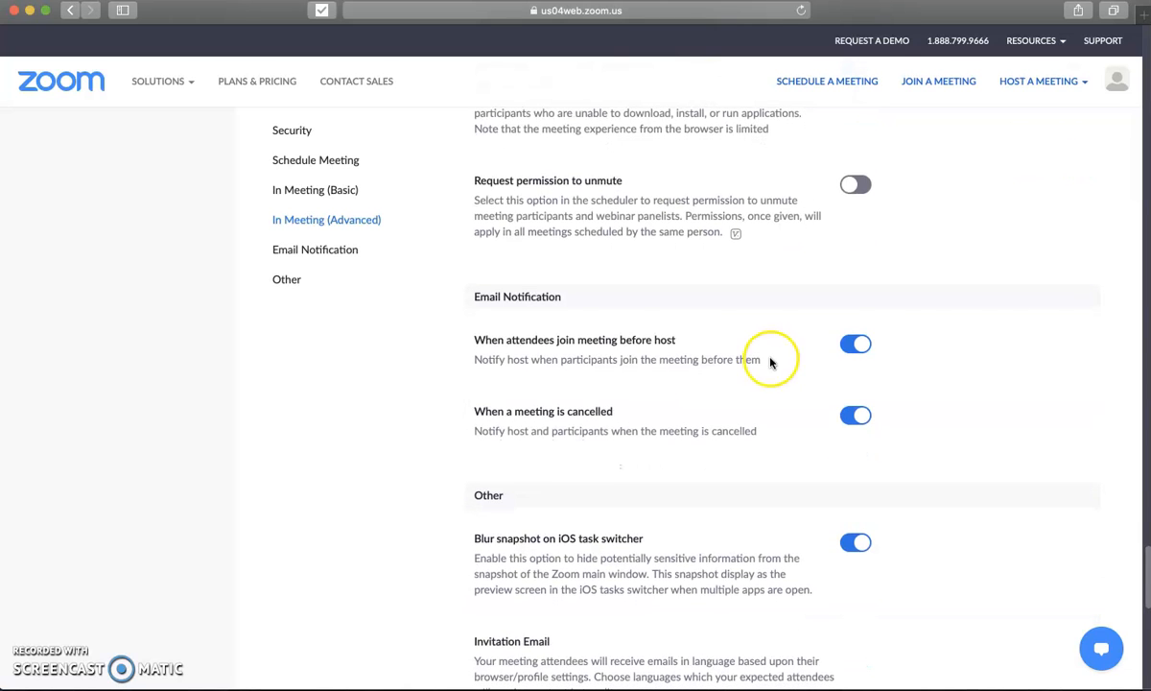
pyautogui.scroll(-12, 769, 362)
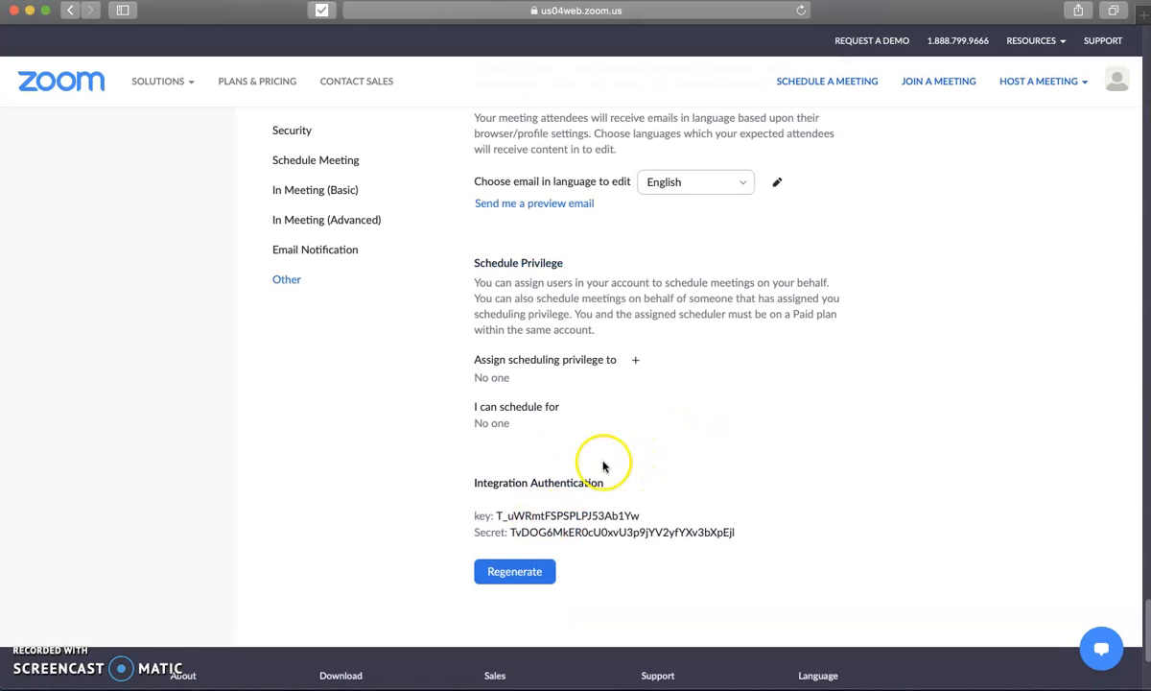
pyautogui.scroll(1, 726, 423)
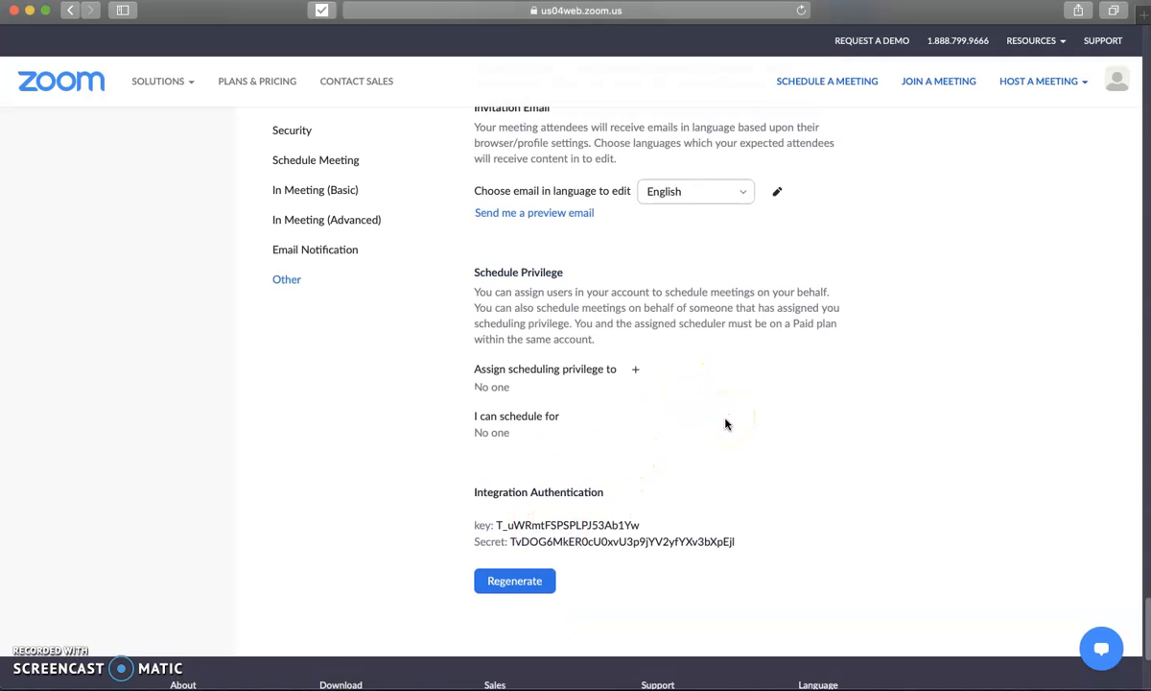
pyautogui.scroll(1, 726, 423)
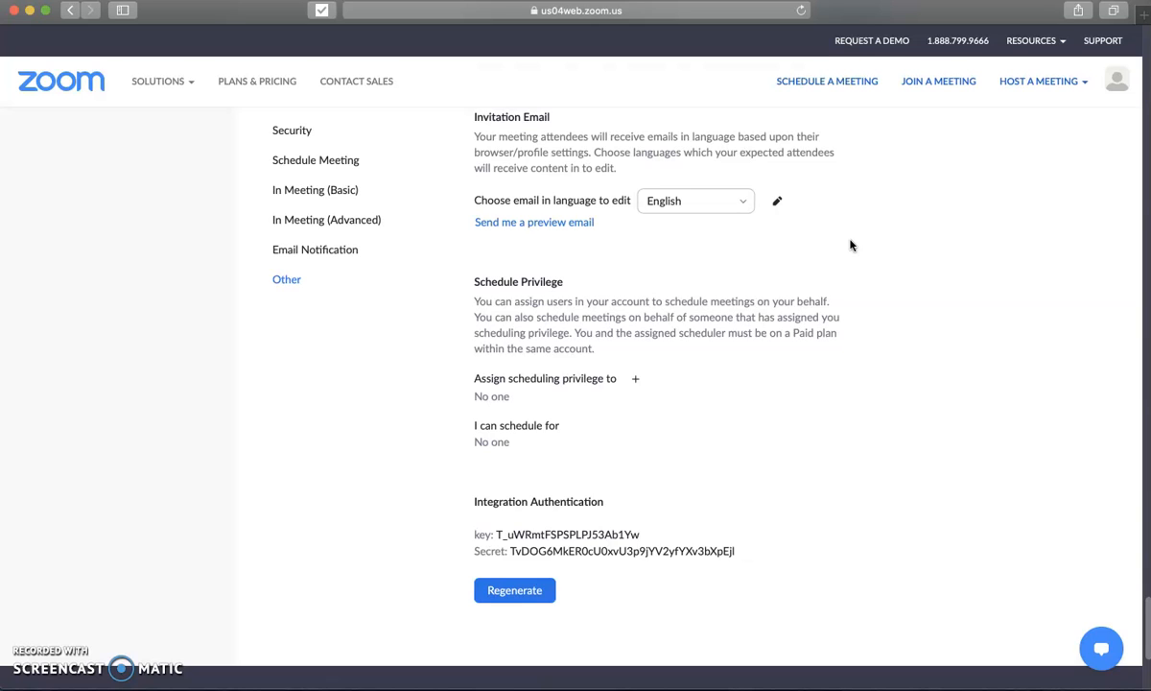
# Search the settings page for "mute" to locate the Mute participants upon entry setting
pyautogui.press('super+f')
pyautogui.write('mute')
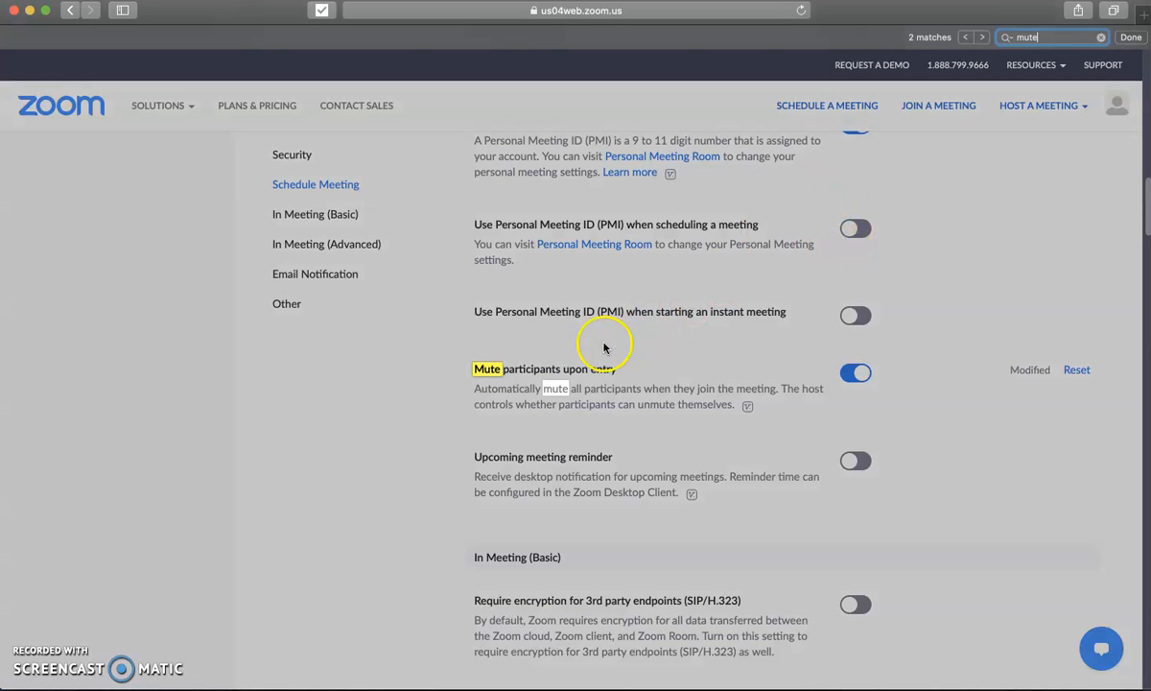